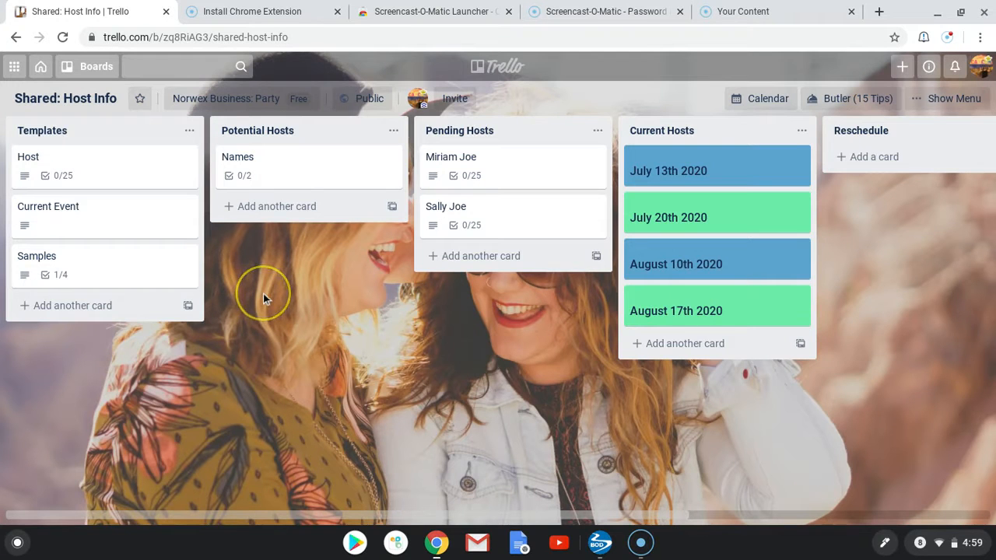
# Open the "Shared: Host Info" board of the Norwex Business: Party team from the boards overview
pyautogui.click(40, 68)
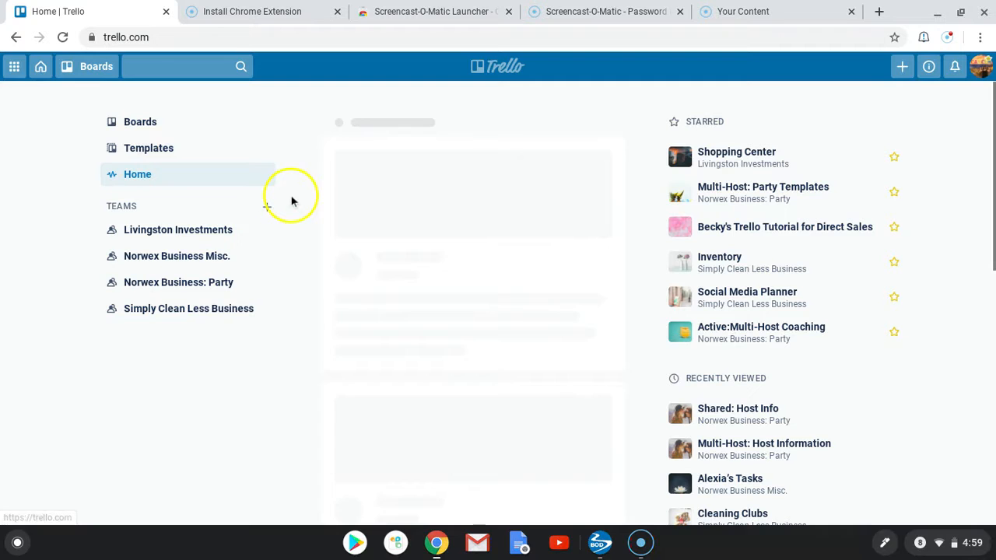
pyautogui.click(170, 124)
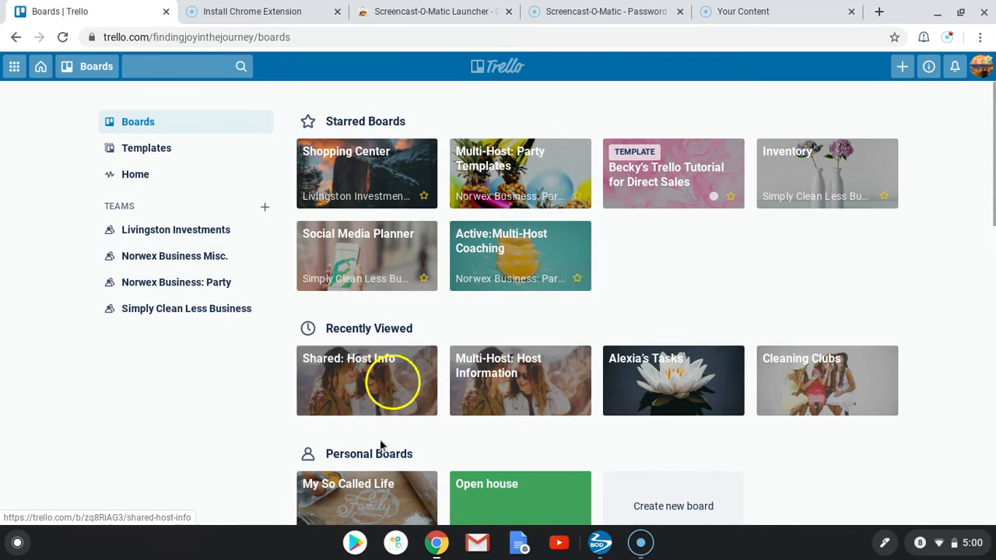
pyautogui.scroll(-1, 493, 440)
pyautogui.scroll(-5, 646, 304)
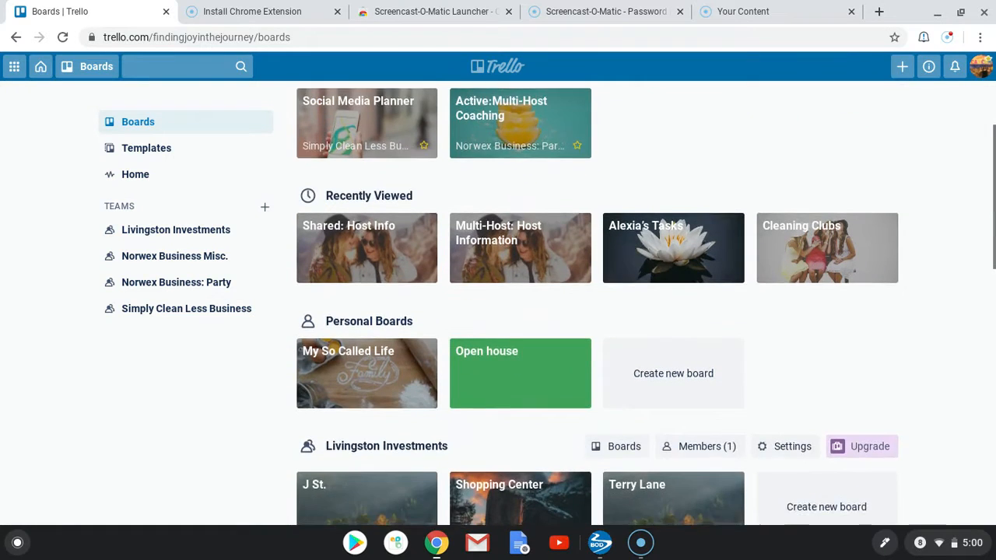
pyautogui.scroll(-5, 598, 303)
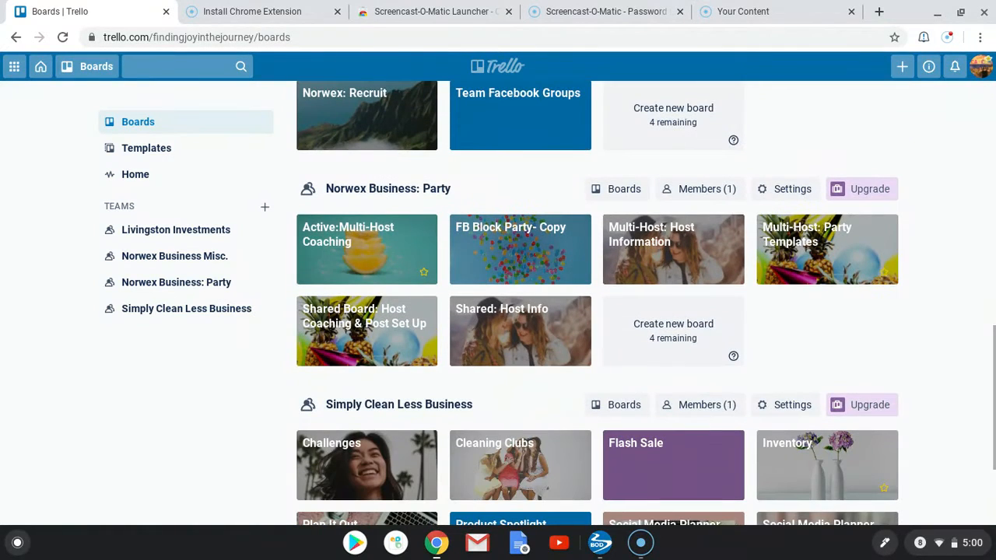
pyautogui.click(498, 339)
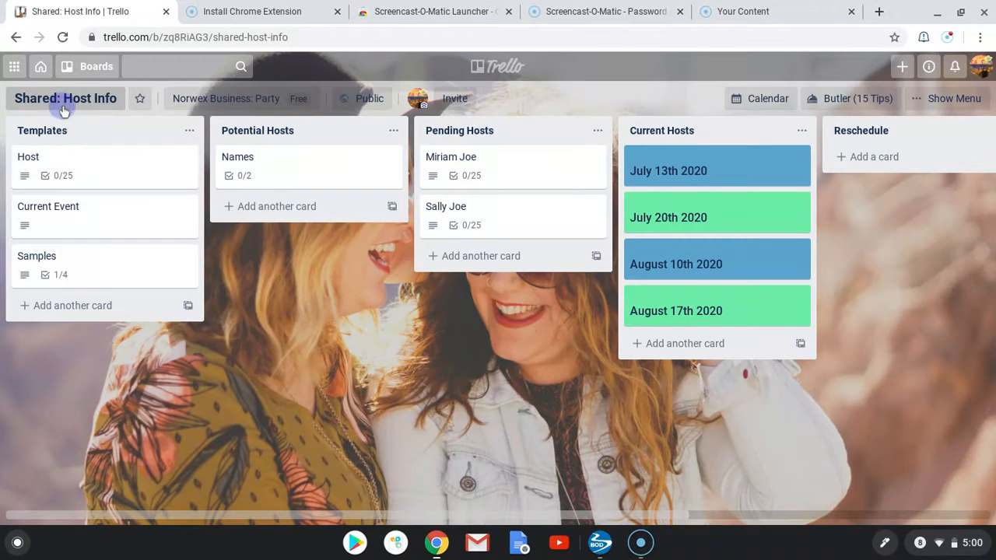
# Examine the board's title and its lists from Templates through Past Hosts
pyautogui.click(62, 104)
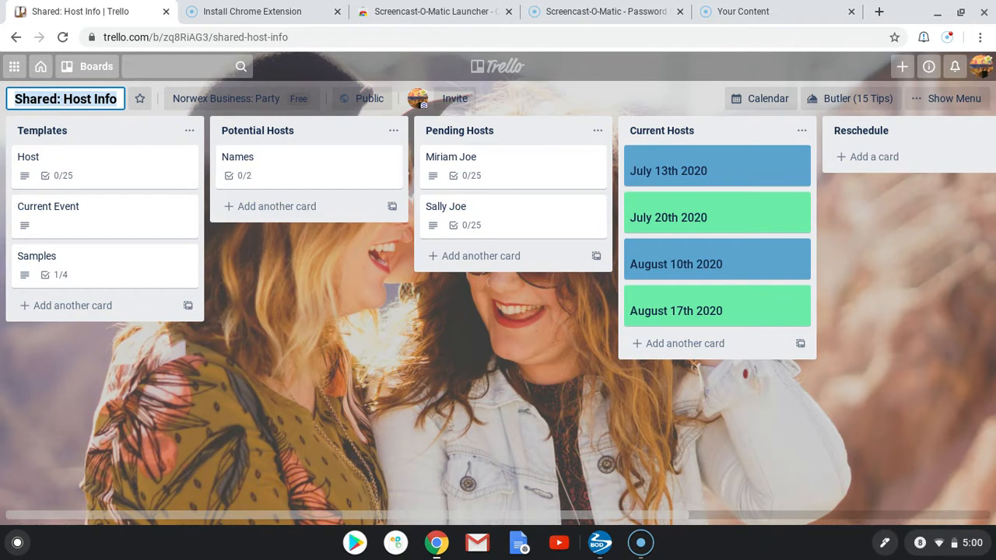
pyautogui.click(297, 327)
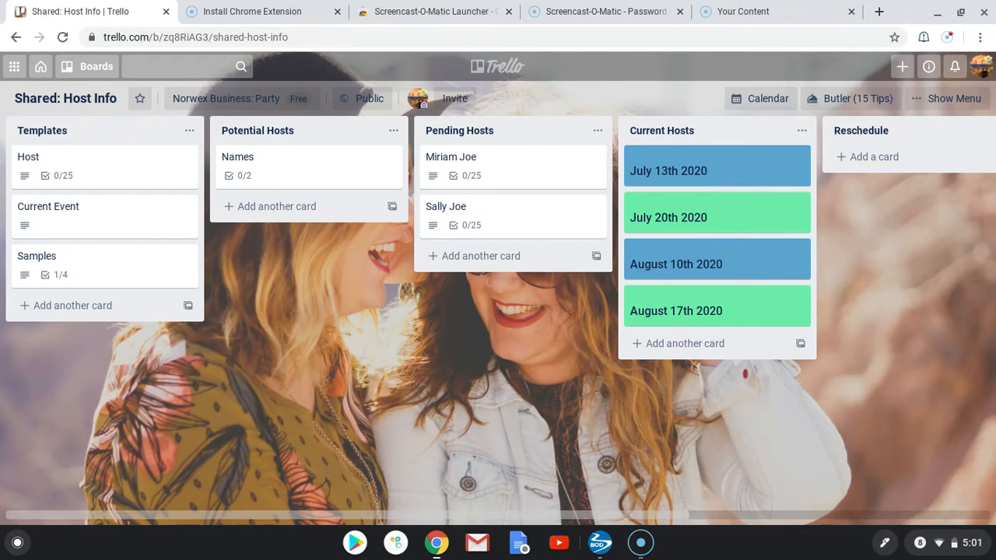
pyautogui.hscroll(3, 460, 173)
pyautogui.hscroll(9, 460, 172)
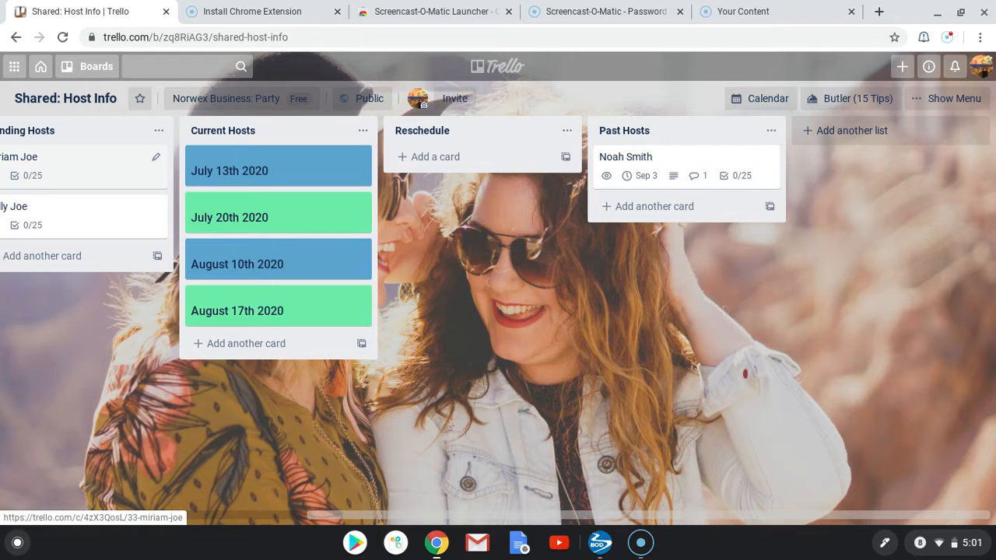
pyautogui.hscroll(-12, 460, 173)
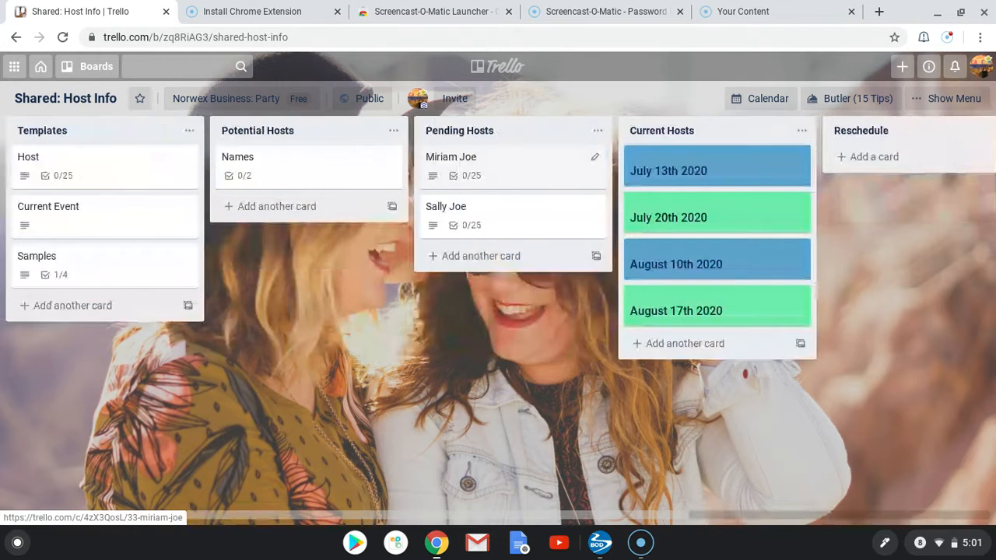
pyautogui.hscroll(1, 460, 173)
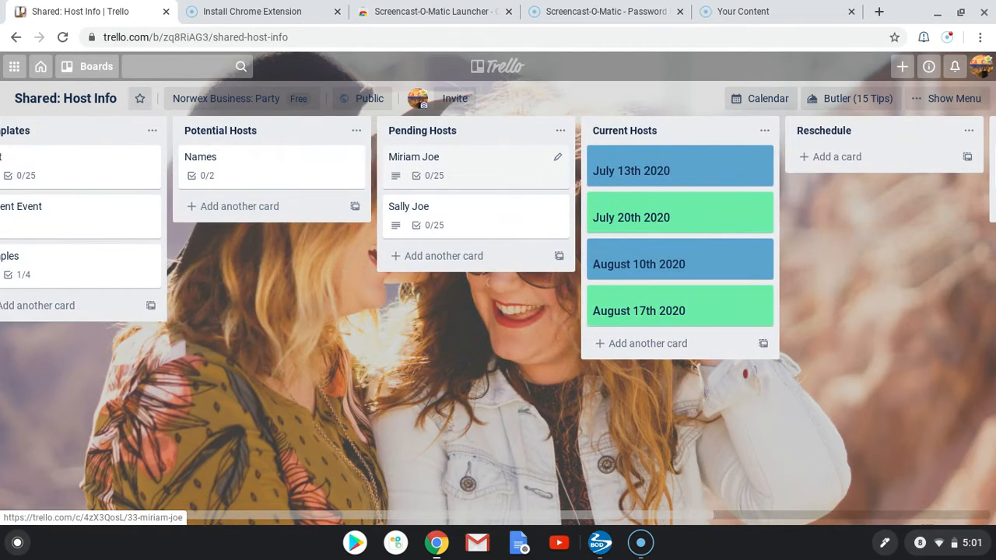
pyautogui.hscroll(6, 460, 173)
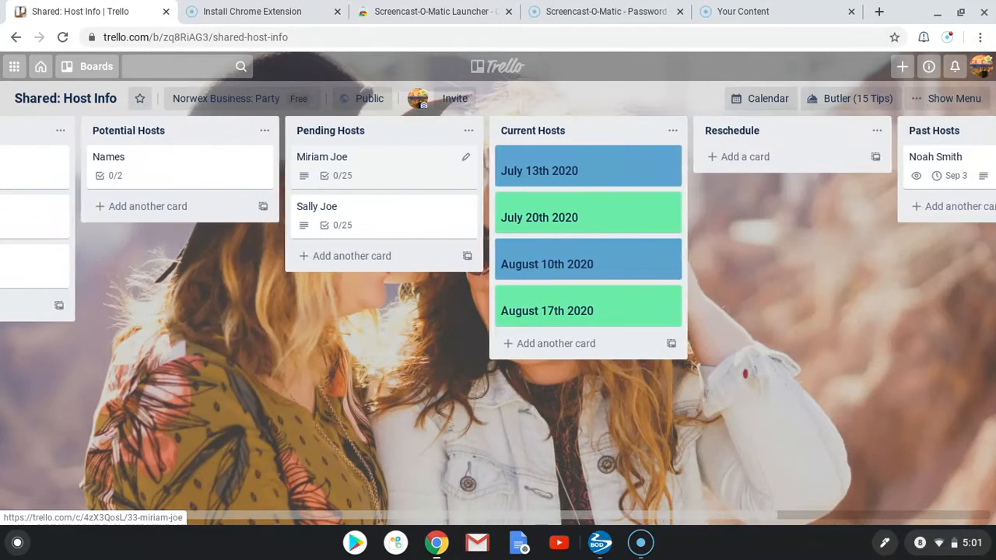
pyautogui.hscroll(4, 460, 173)
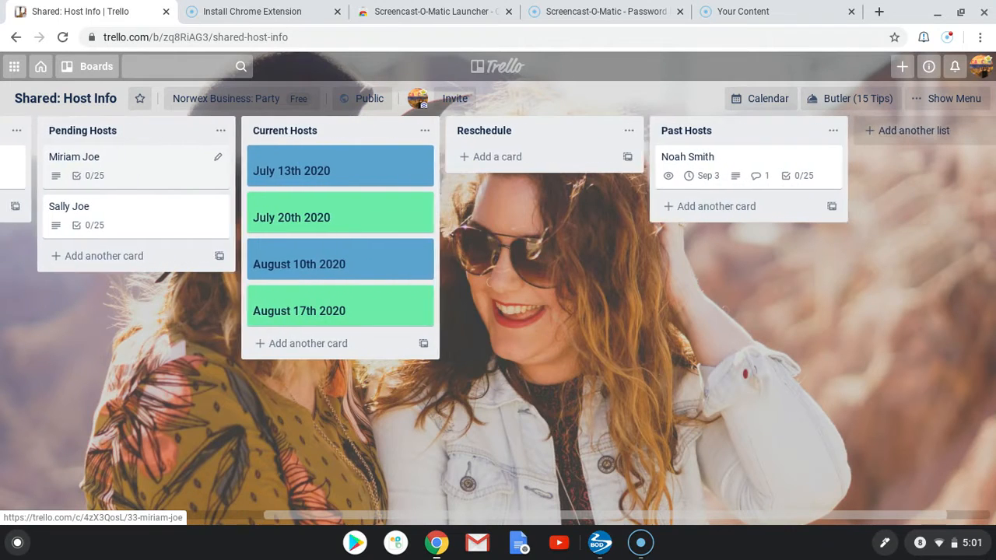
pyautogui.hscroll(-4, 460, 173)
pyautogui.hscroll(-6, 460, 173)
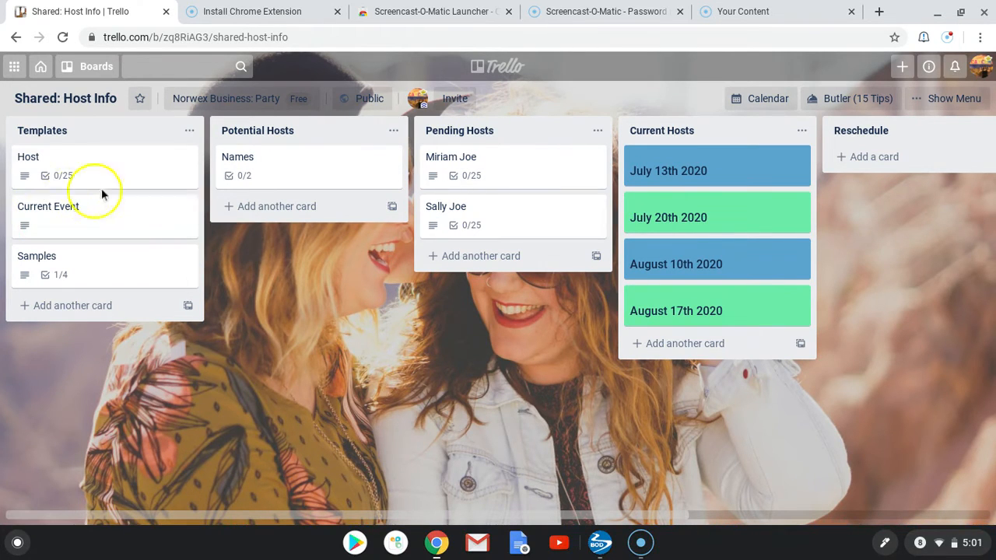
# Open the Host card in the Templates list, keeping its title as it is
pyautogui.click(134, 176)
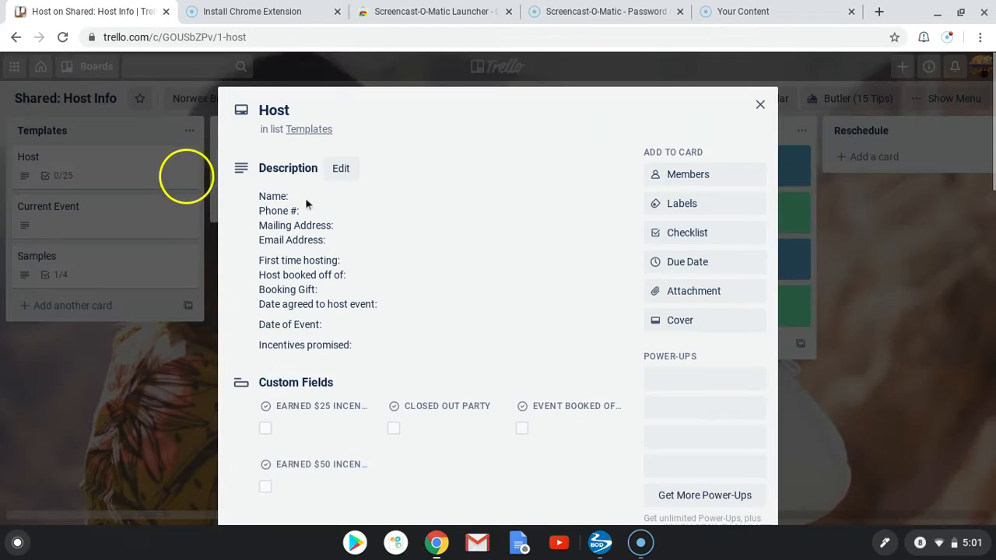
pyautogui.click(292, 110)
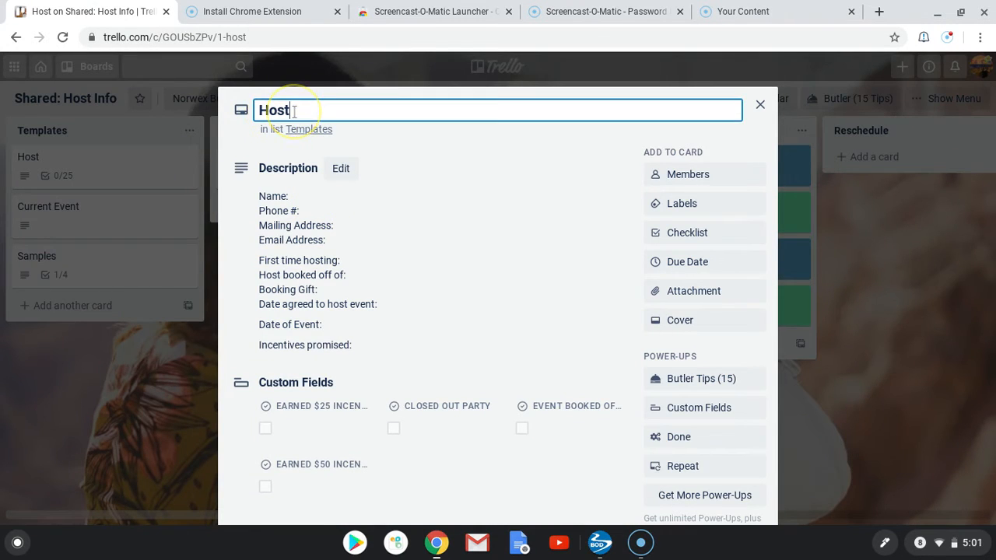
pyautogui.click(402, 149)
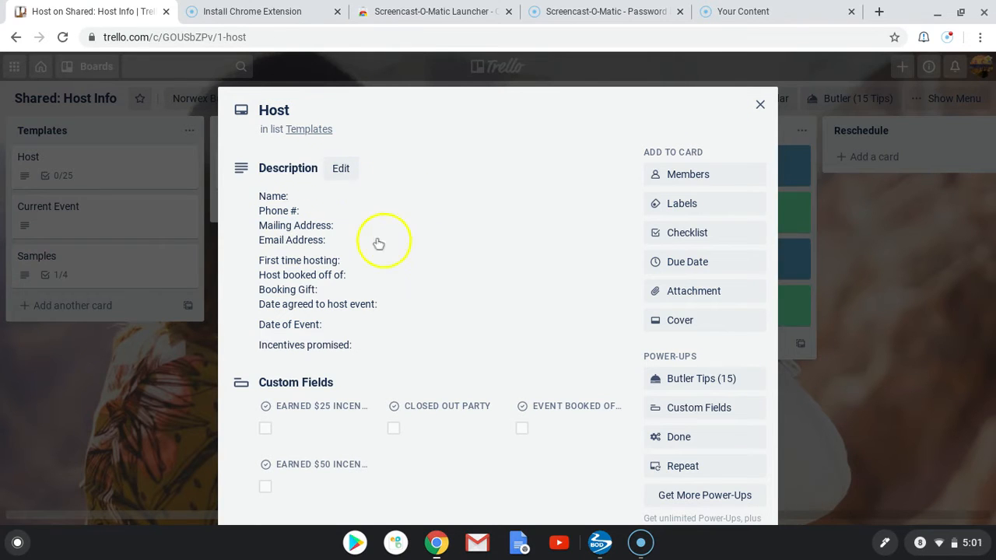
# Review the host detail fields in the Host card's description with its editor open, and save without changing the text
pyautogui.click(401, 281)
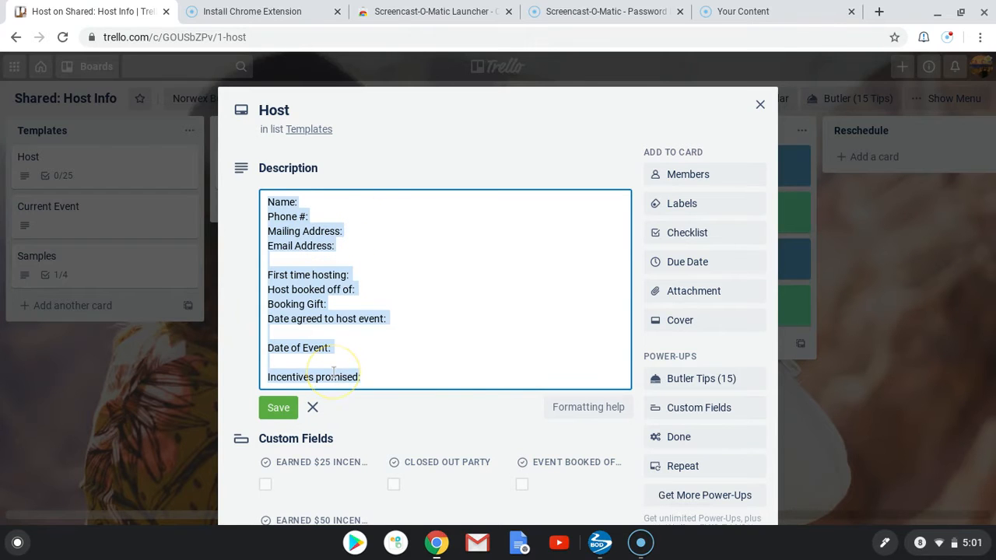
pyautogui.click(315, 407)
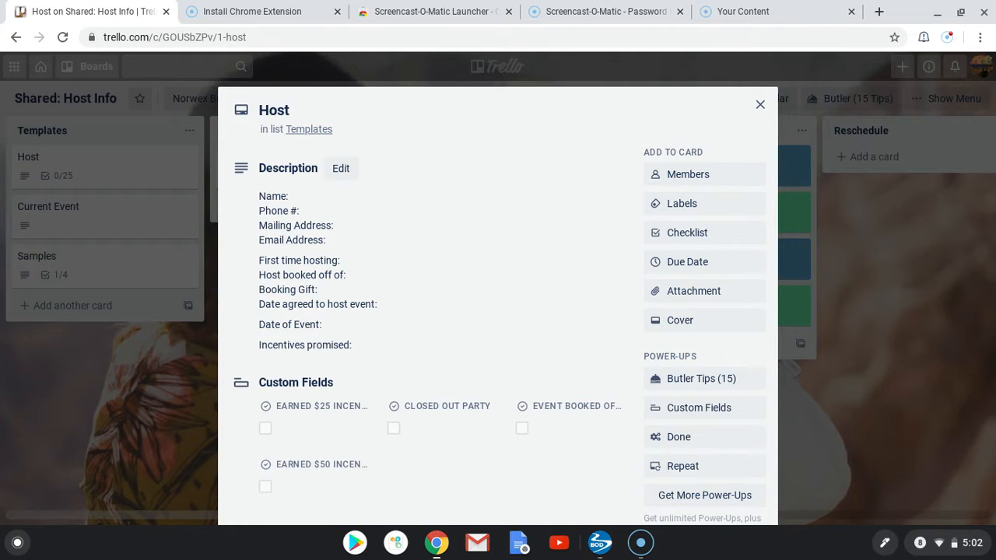
pyautogui.click(335, 299)
pyautogui.hotkey('ctrl', 'a')
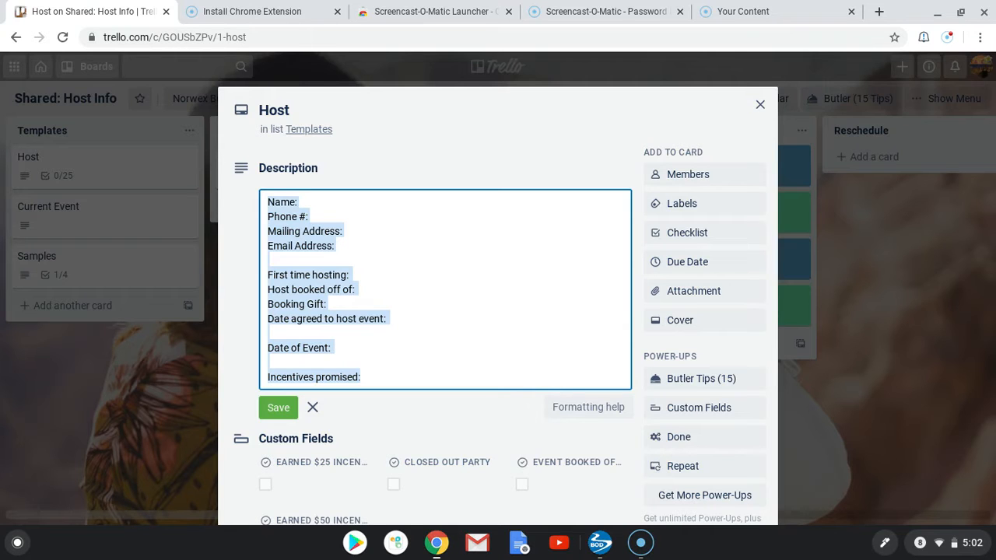
pyautogui.click(401, 324)
pyautogui.click(388, 314)
pyautogui.click(393, 319)
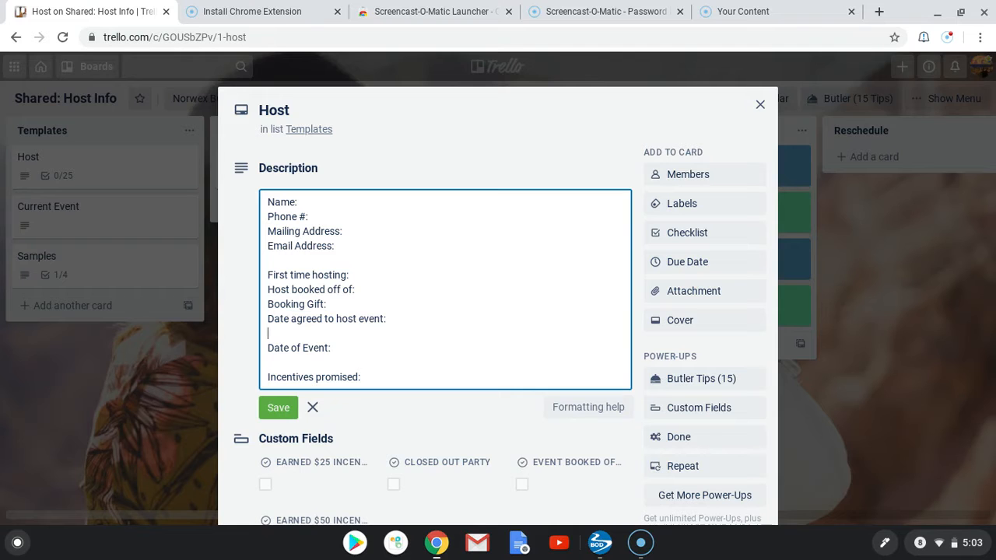
pyautogui.click(283, 407)
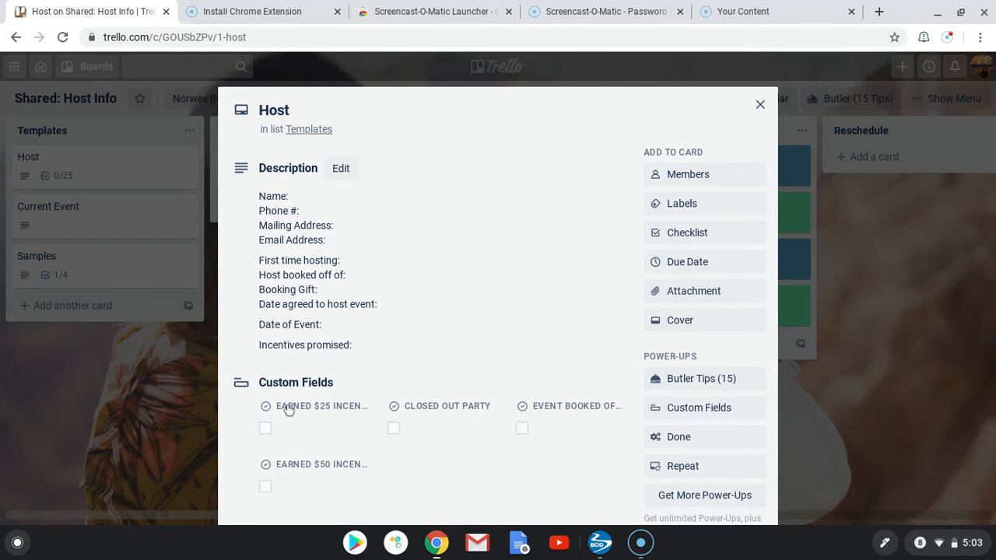
# Rename the "Mailed samples" item in the Setting up Event checklist to "Mailed samples or Host Package"
pyautogui.scroll(-5, 288, 410)
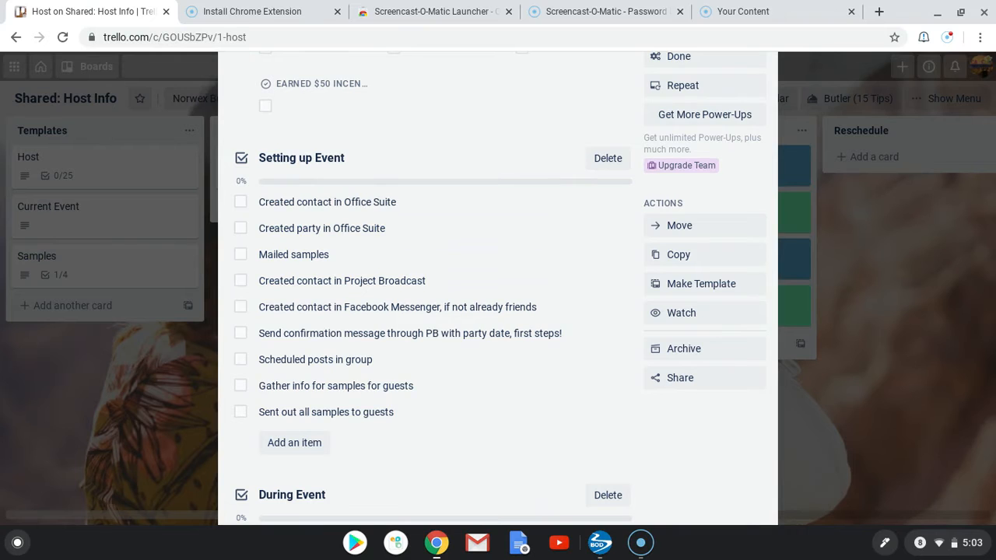
pyautogui.scroll(-1, 498, 288)
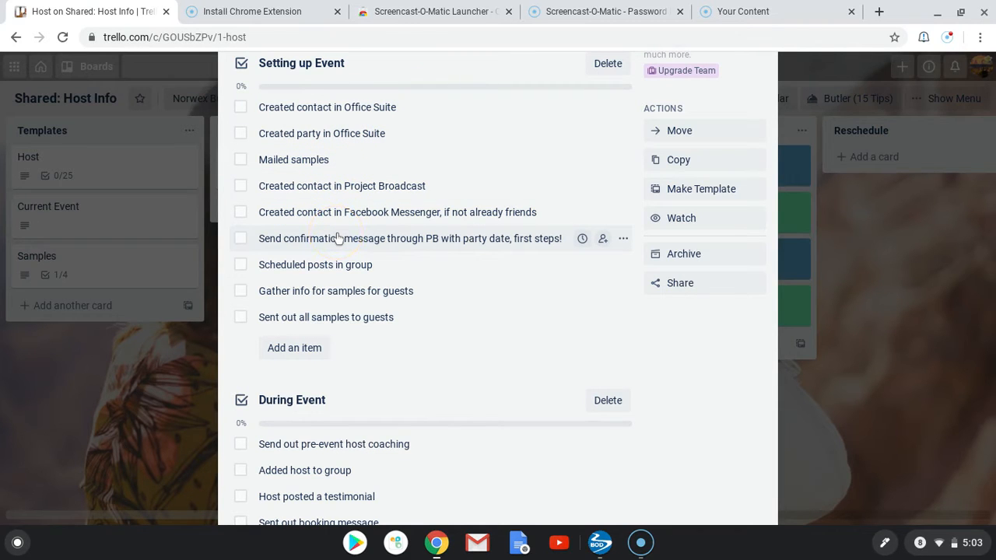
pyautogui.click(361, 163)
pyautogui.click(361, 159)
pyautogui.write('or ')
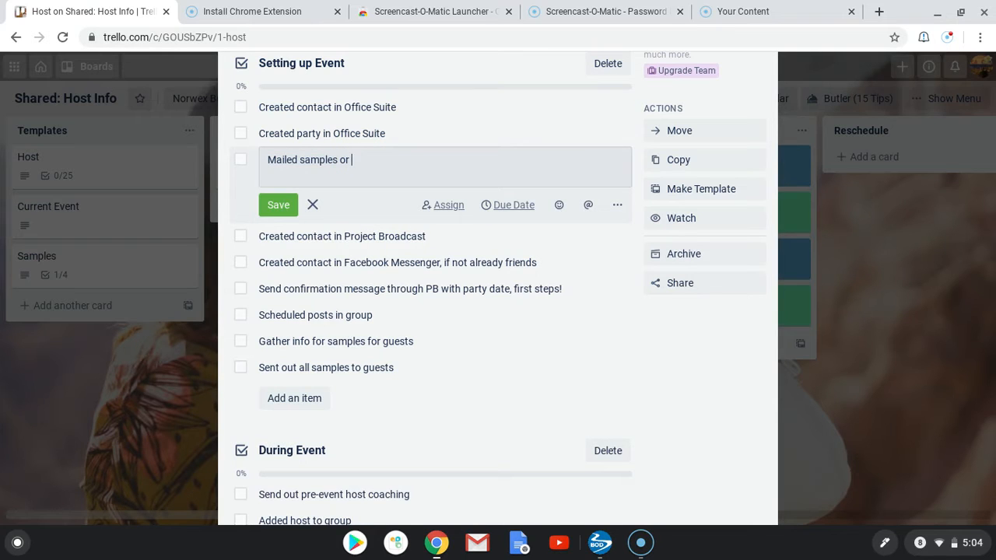
pyautogui.write('Host Package')
pyautogui.click(281, 203)
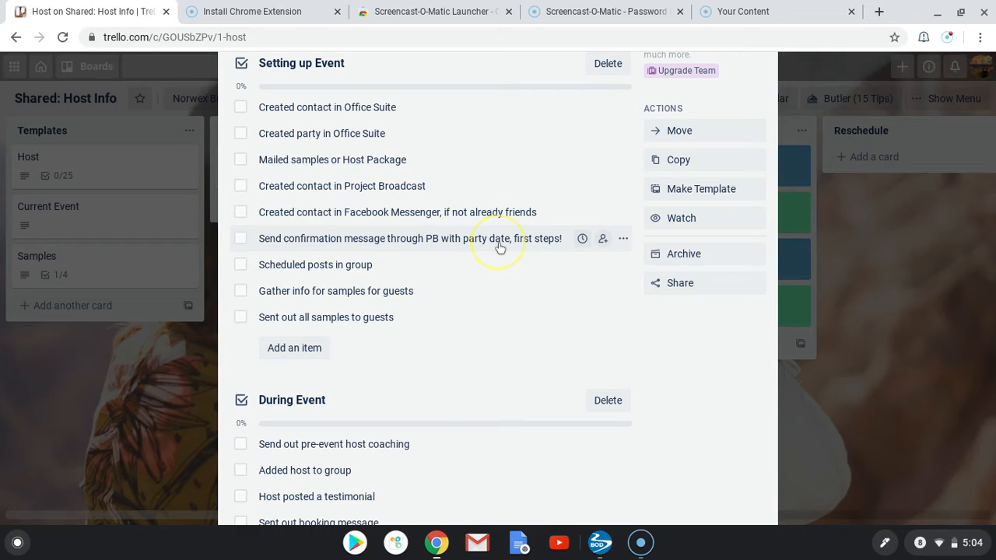
# Check the available actions for the checklist item "Send confirmation message through PB with party date, first steps!" without applying any
pyautogui.click(623, 242)
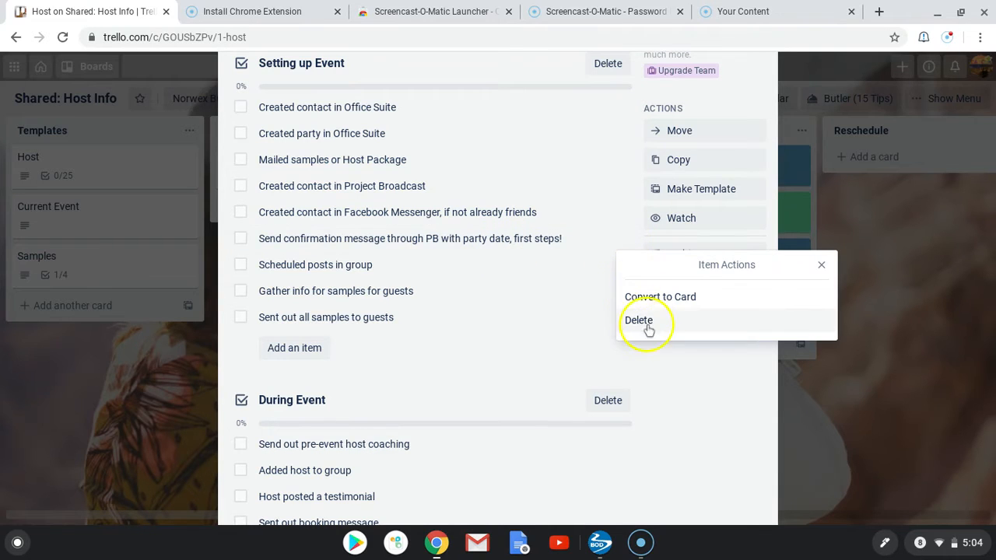
pyautogui.click(505, 288)
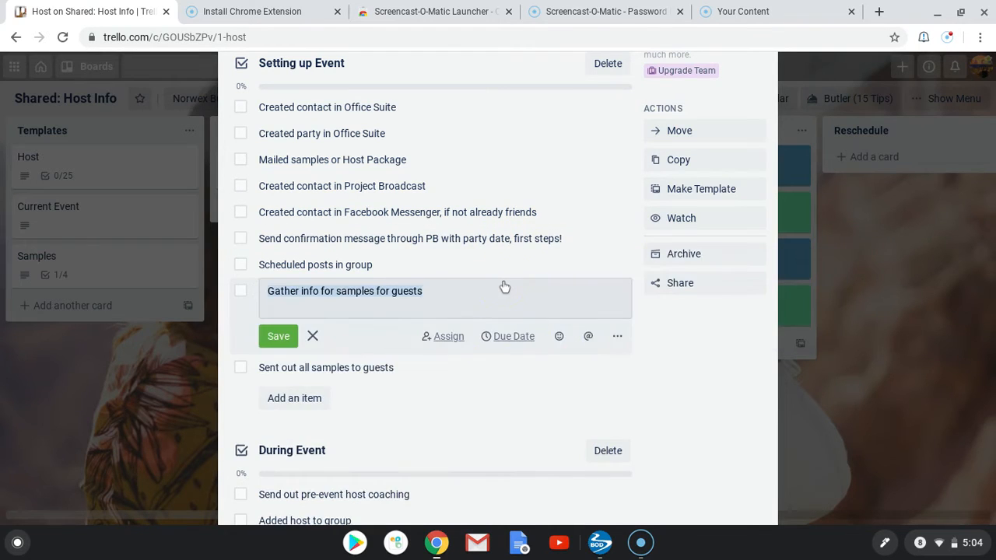
pyautogui.click(280, 336)
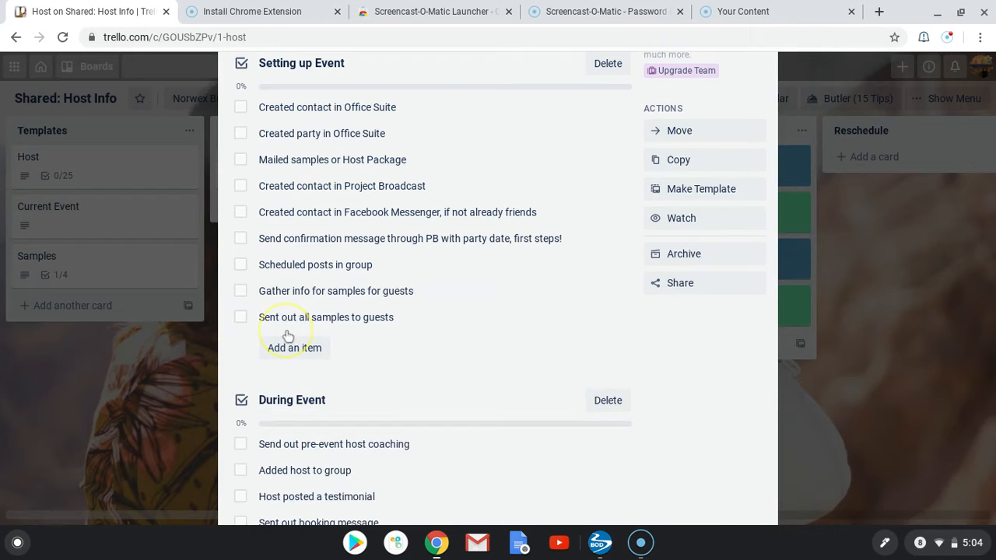
# Review the items of the During Event and Post Event checklists on the Host card
pyautogui.scroll(-3, 288, 336)
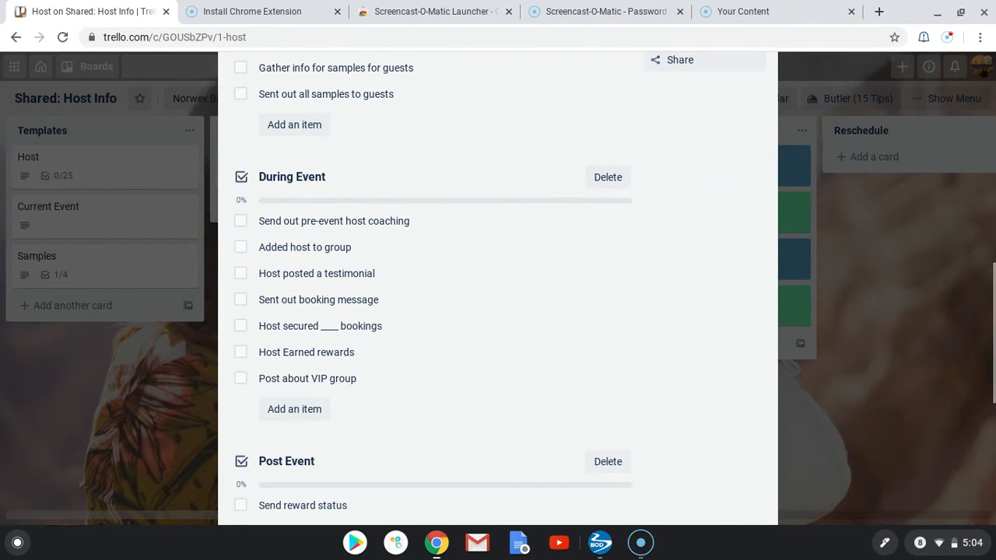
pyautogui.scroll(-2, 302, 315)
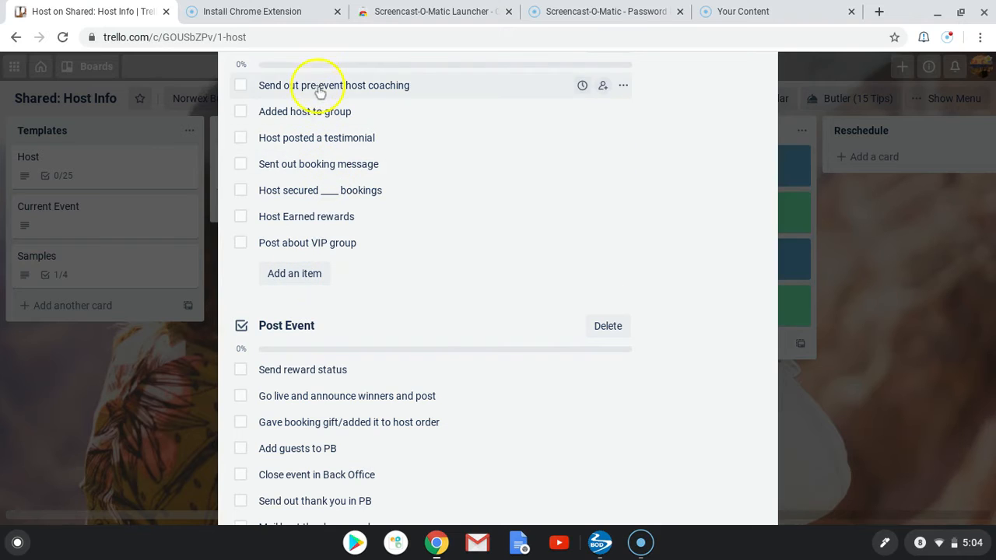
pyautogui.scroll(-2, 338, 262)
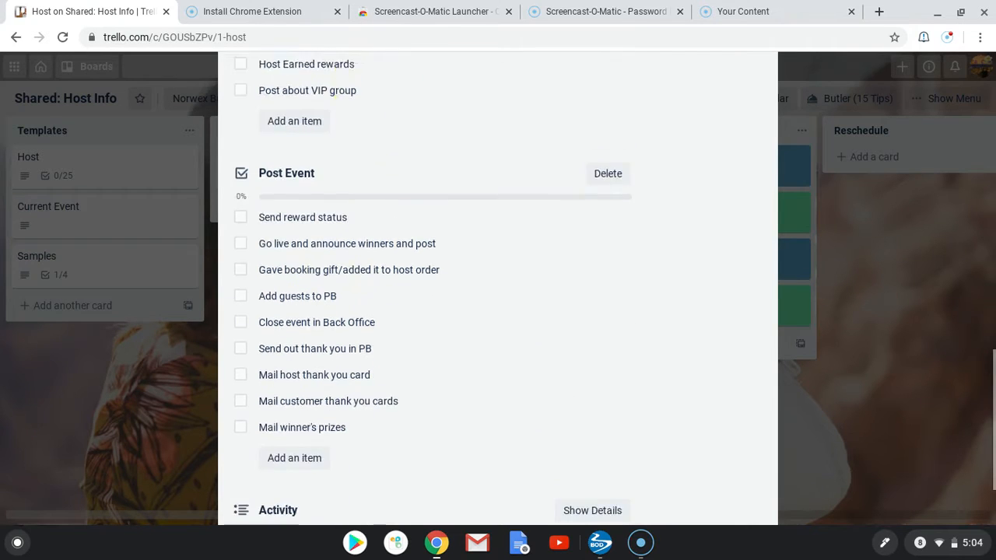
pyautogui.scroll(3, 338, 263)
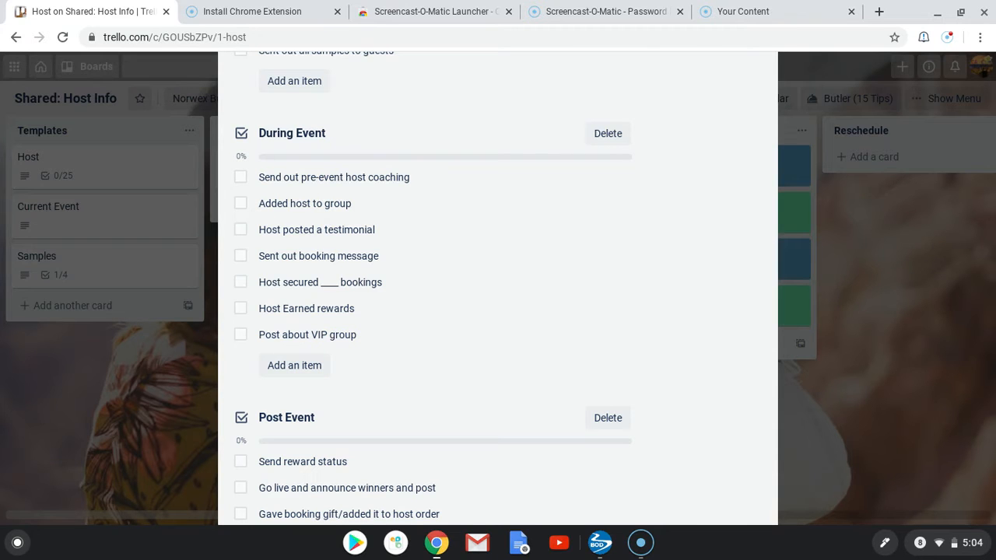
pyautogui.scroll(-1, 498, 288)
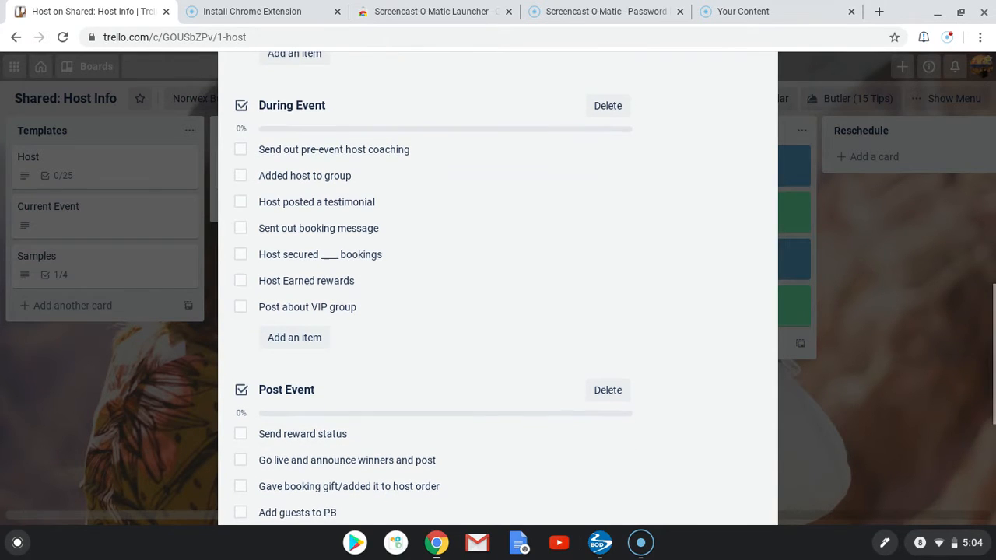
pyautogui.scroll(-3, 498, 288)
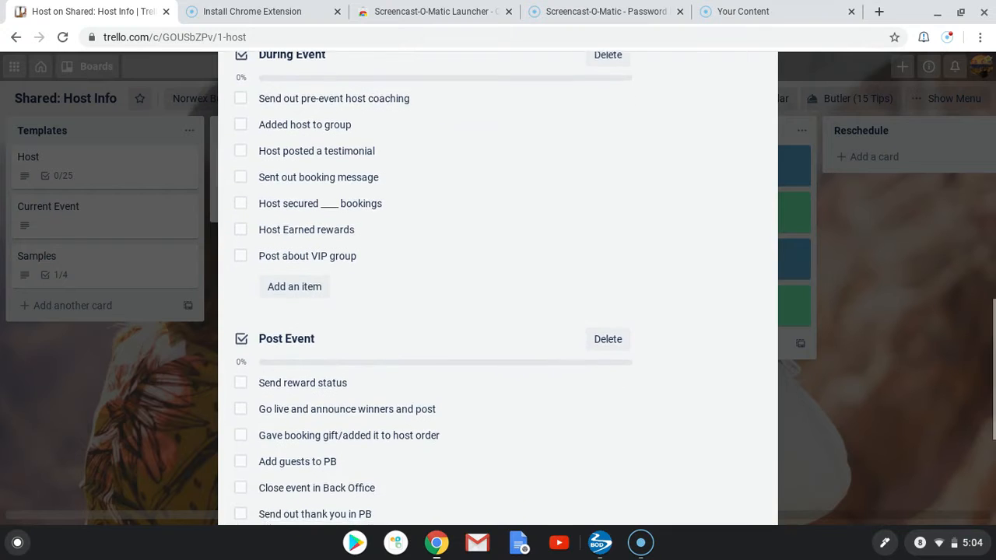
pyautogui.scroll(-4, 309, 113)
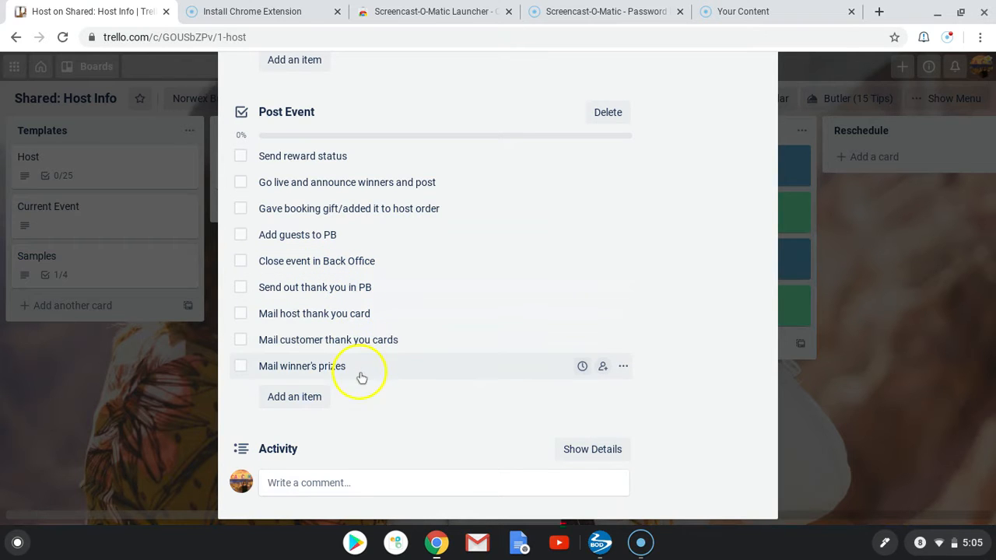
# Return from the Host card to the board, taking one more brief look at the Host template
pyautogui.scroll(15, 361, 378)
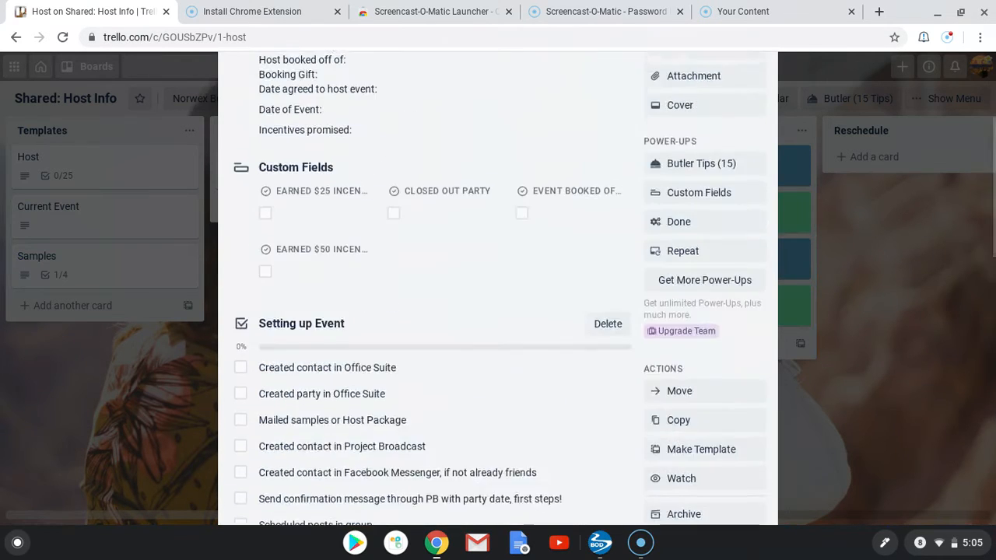
pyautogui.click(761, 105)
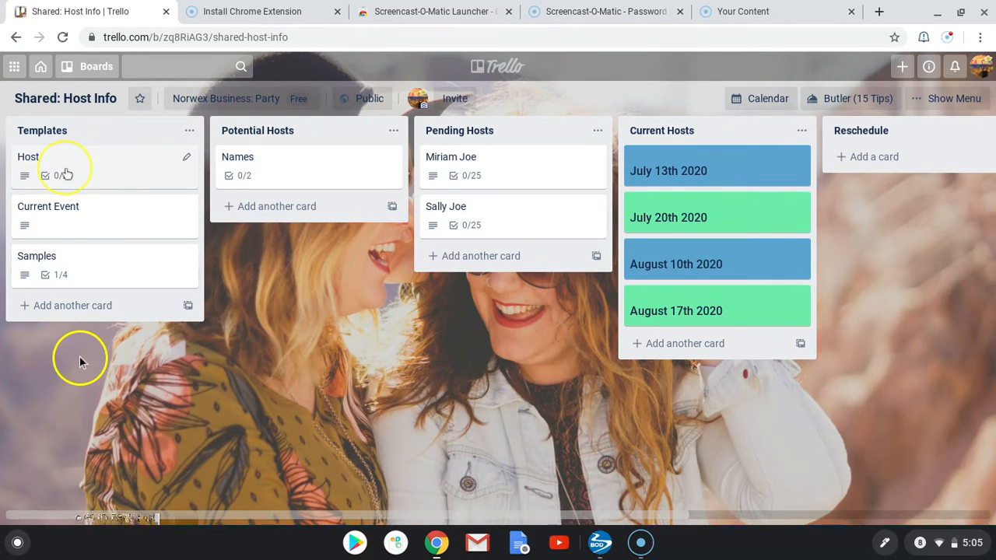
pyautogui.click(67, 168)
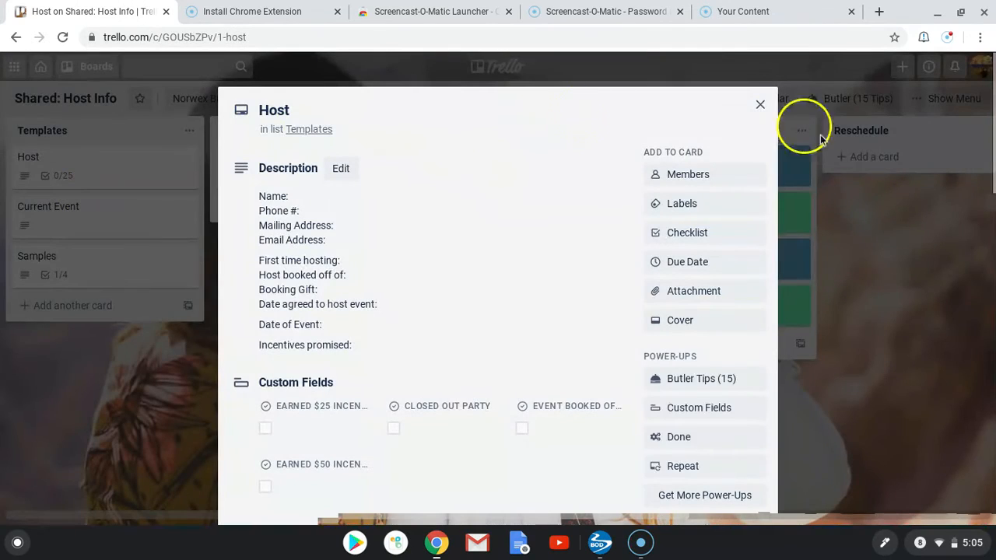
pyautogui.click(762, 105)
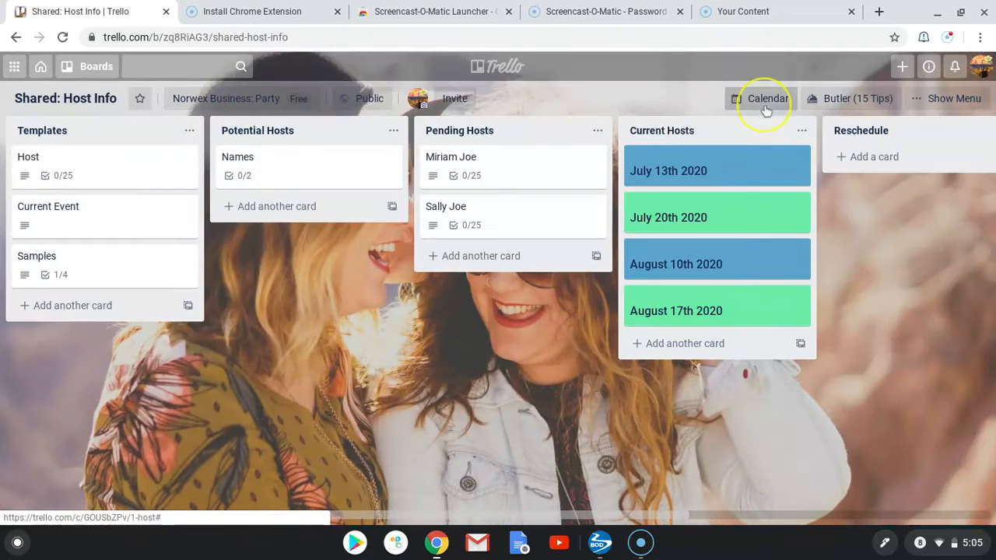
# Review the Current Event template card's description and custom fields, and close the card
pyautogui.click(102, 227)
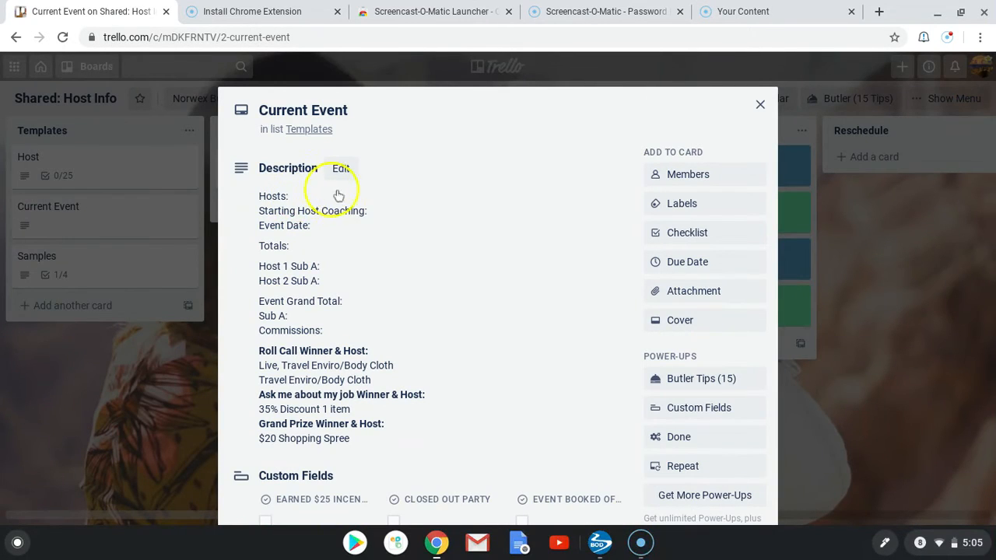
pyautogui.click(384, 211)
pyautogui.scroll(-4, 499, 300)
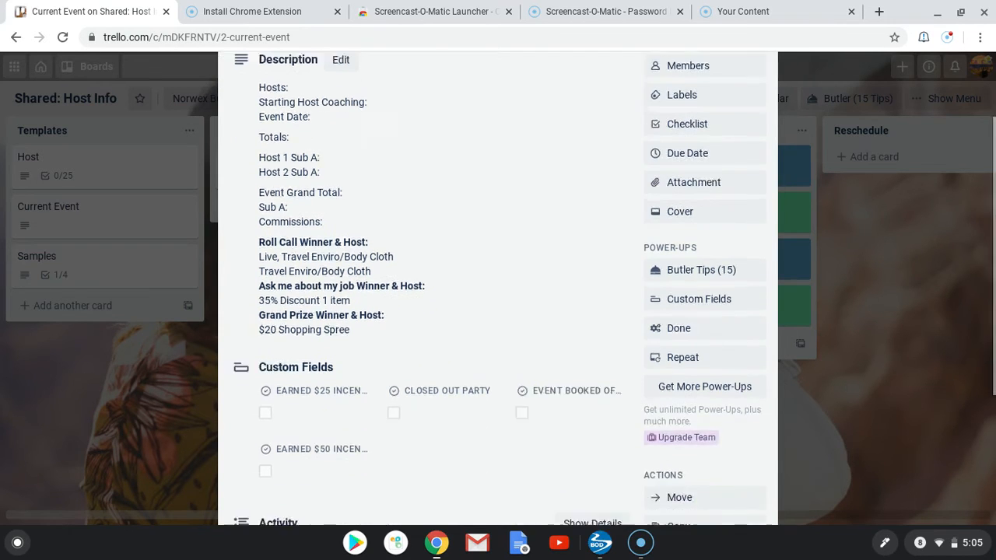
pyautogui.scroll(4, 498, 300)
pyautogui.click(758, 103)
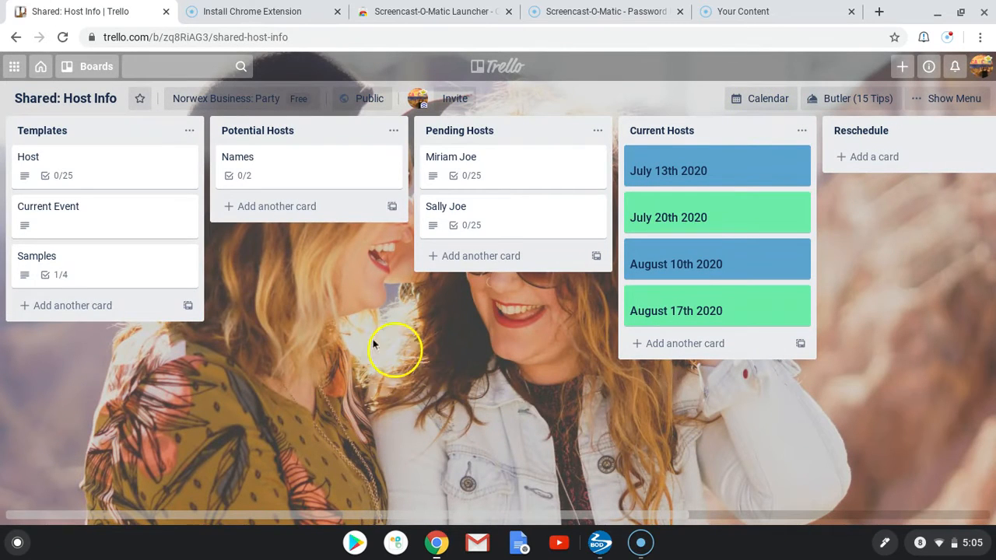
# Open the Samples template card and untick the first name in its Requested checklist
pyautogui.click(88, 274)
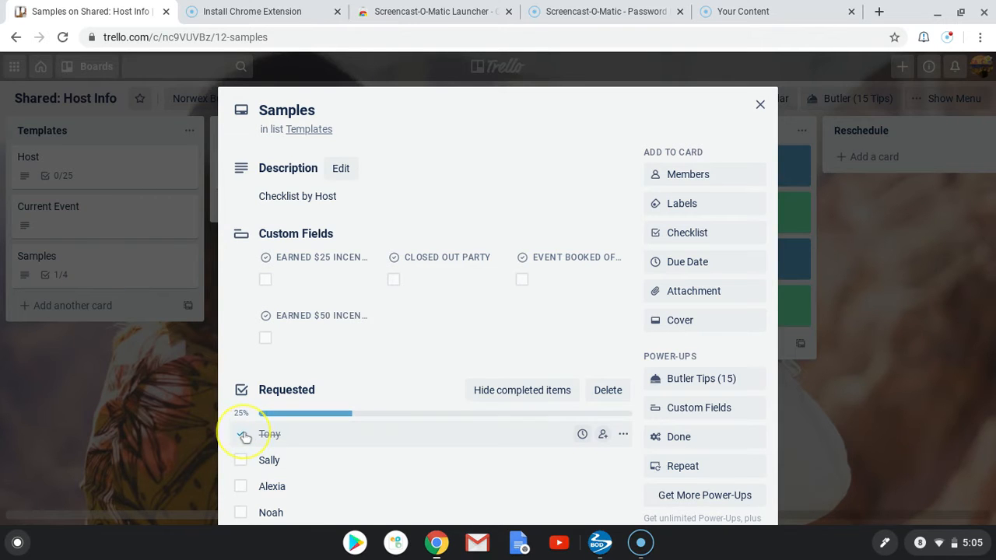
pyautogui.click(241, 435)
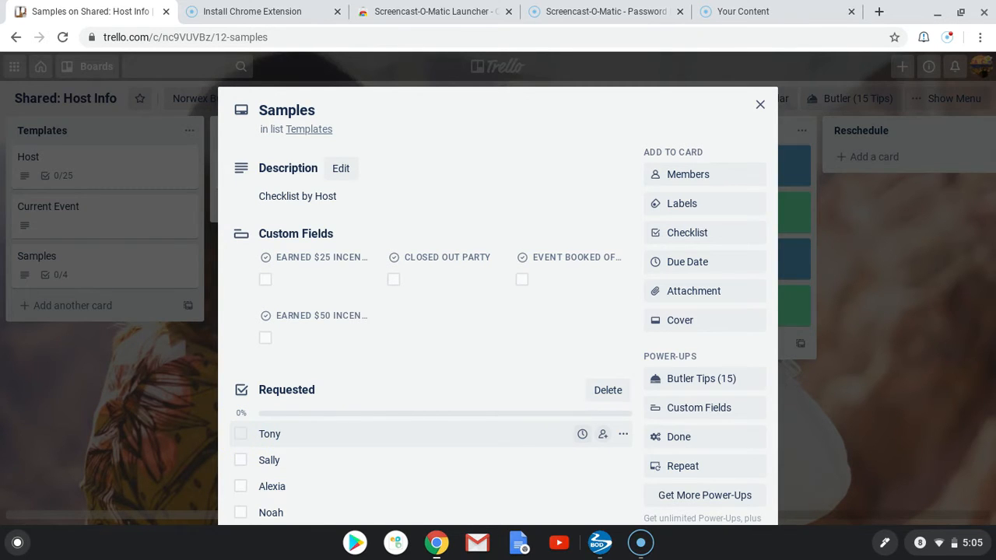
pyautogui.scroll(-3, 498, 311)
pyautogui.scroll(3, 498, 311)
# Look at the entry for a new item in the Requested checklist without adding one
pyautogui.scroll(-2, 354, 456)
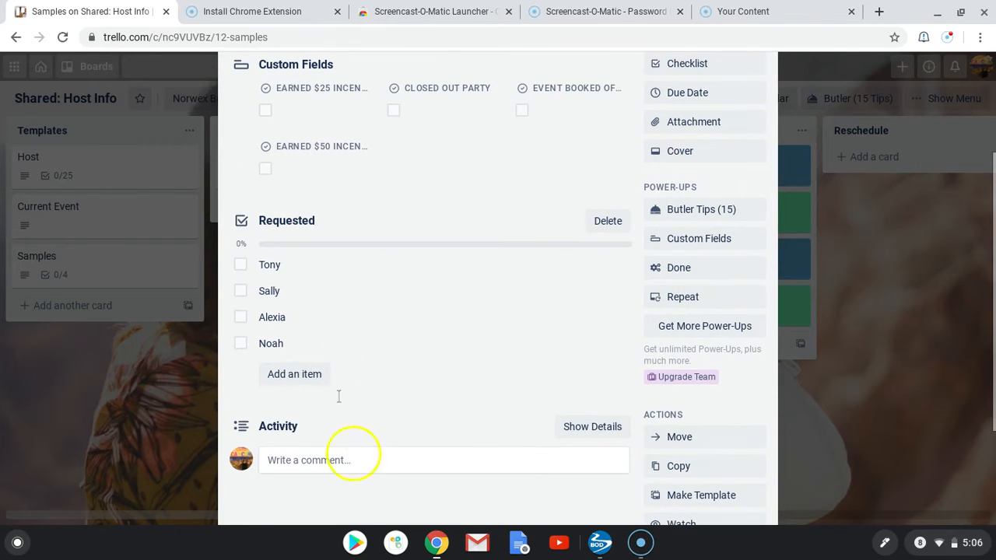
pyautogui.click(317, 374)
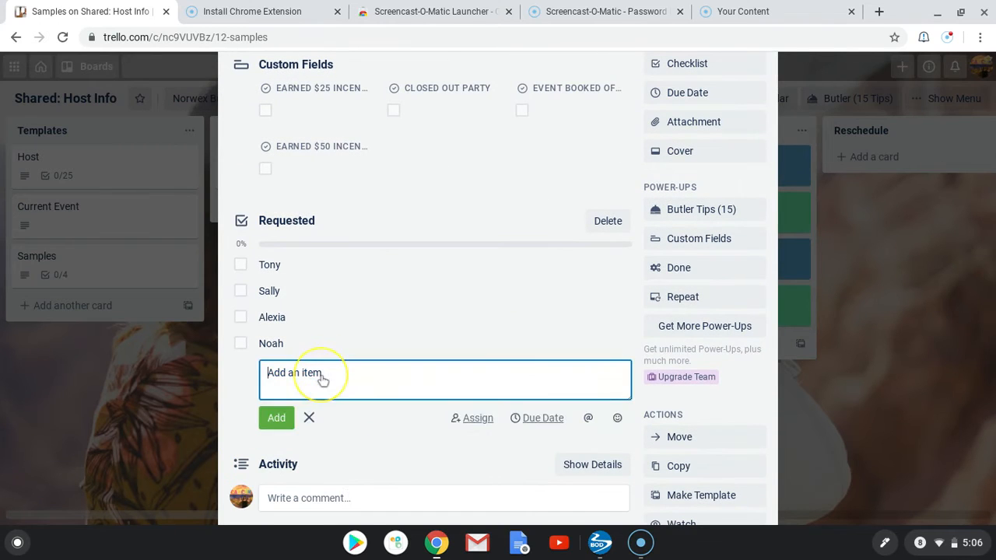
pyautogui.click(308, 418)
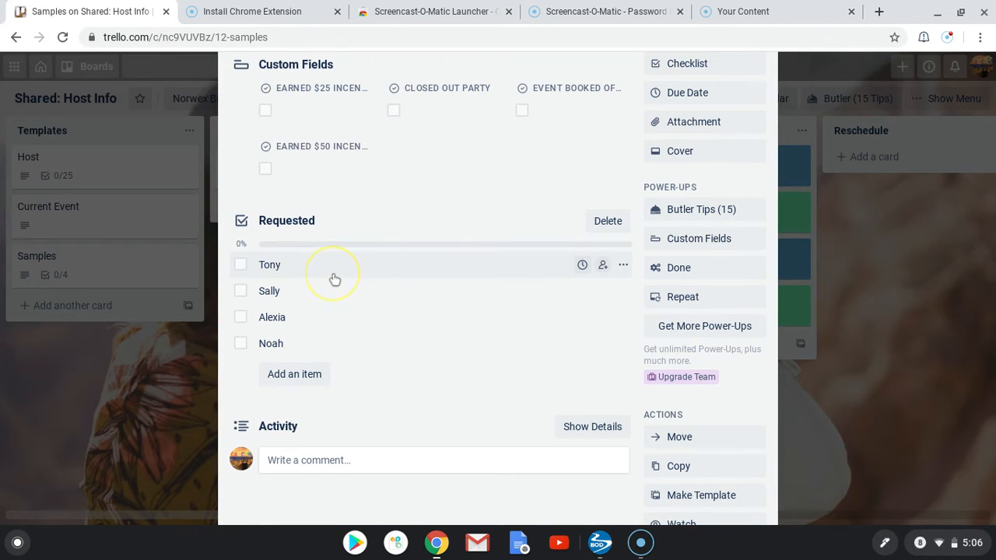
# Tick all four names in the Requested checklist and untick the last one again
pyautogui.click(241, 265)
pyautogui.click(241, 292)
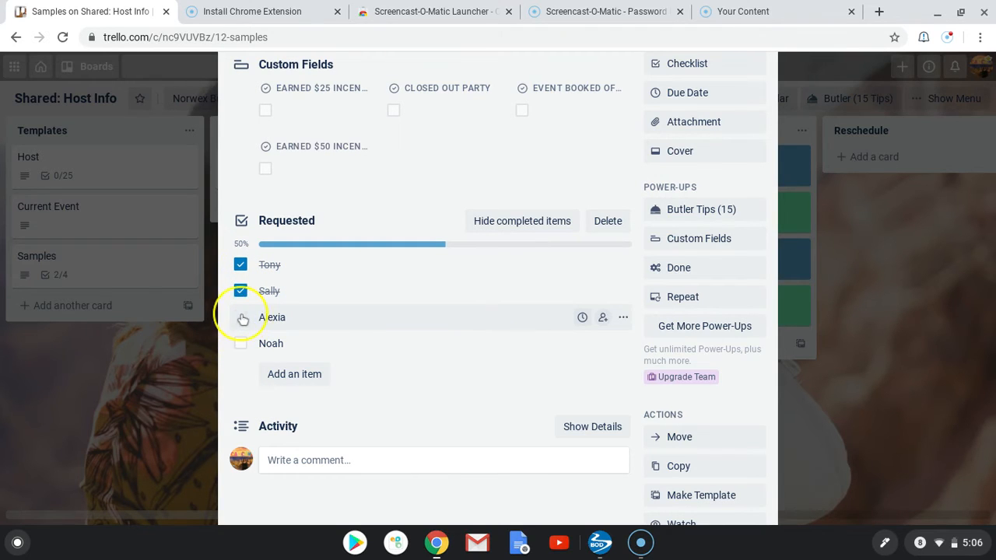
pyautogui.click(242, 321)
pyautogui.click(242, 344)
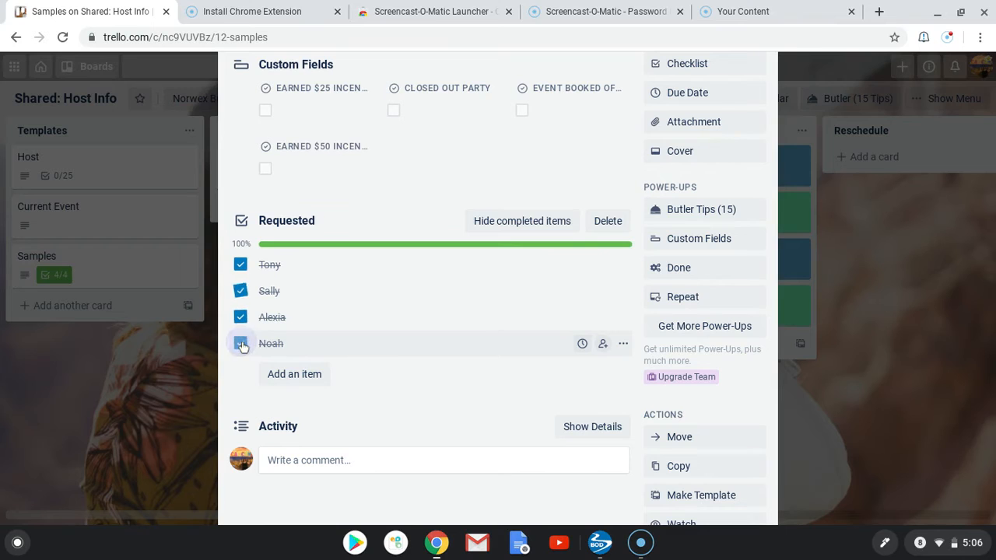
pyautogui.click(240, 344)
# Check the options for adding another checklist to the Samples card without creating one
pyautogui.scroll(3, 495, 220)
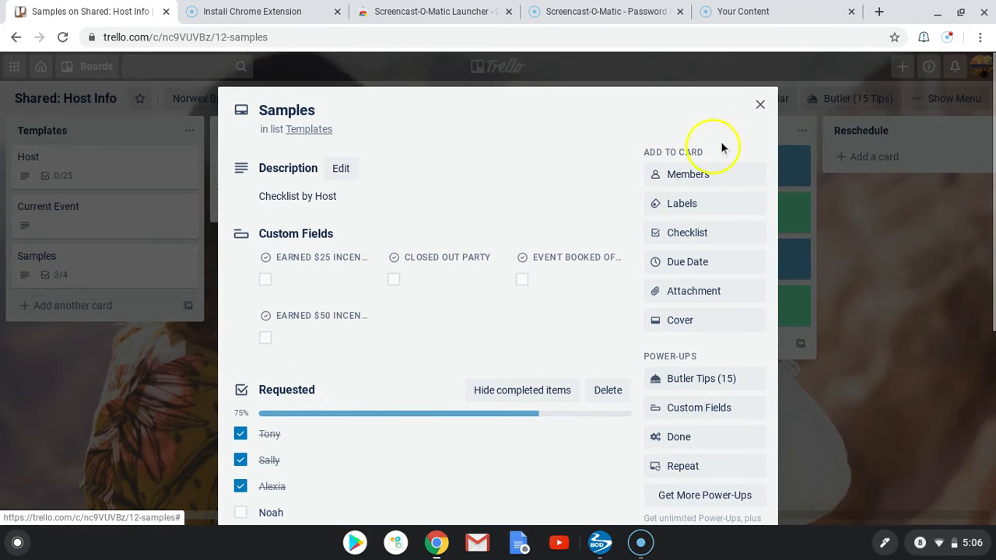
pyautogui.click(726, 237)
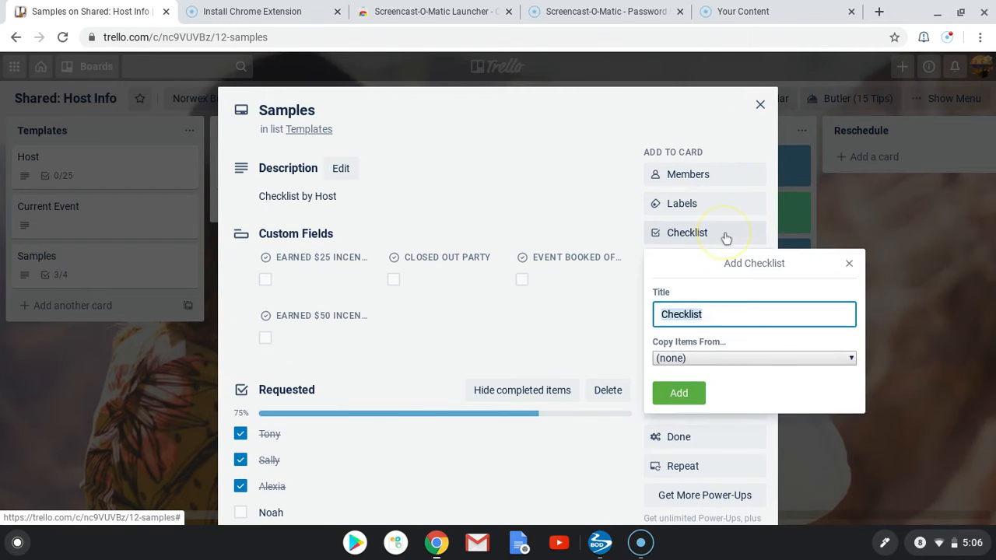
pyautogui.click(851, 263)
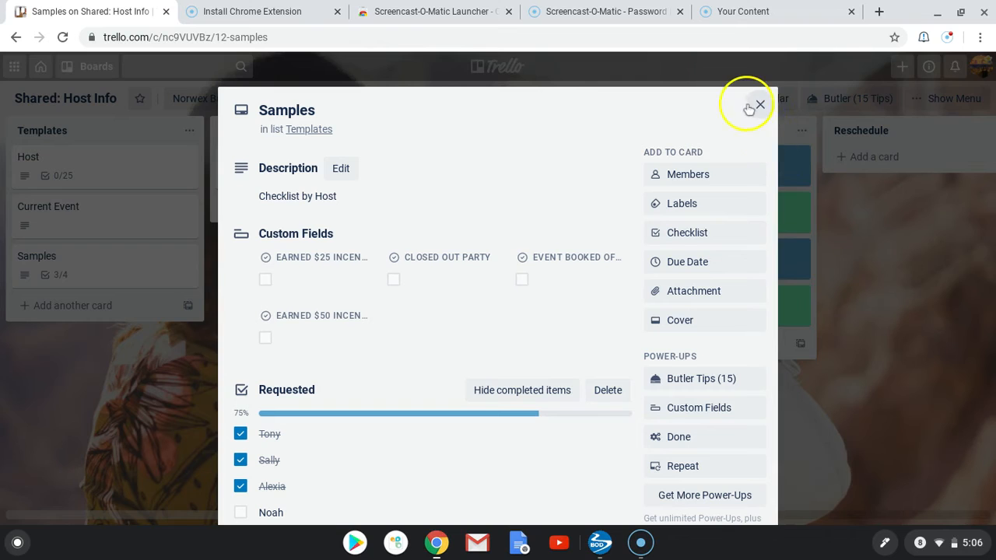
# Set the Samples card's due date to 7/7/2020 at 8:00 AM with no reminder
pyautogui.click(705, 267)
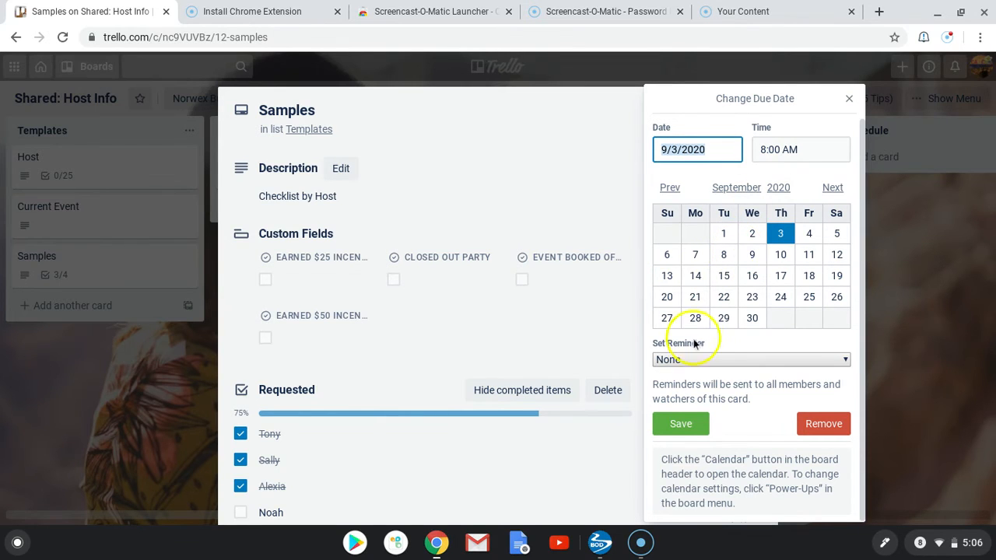
pyautogui.click(671, 189)
pyautogui.click(671, 189)
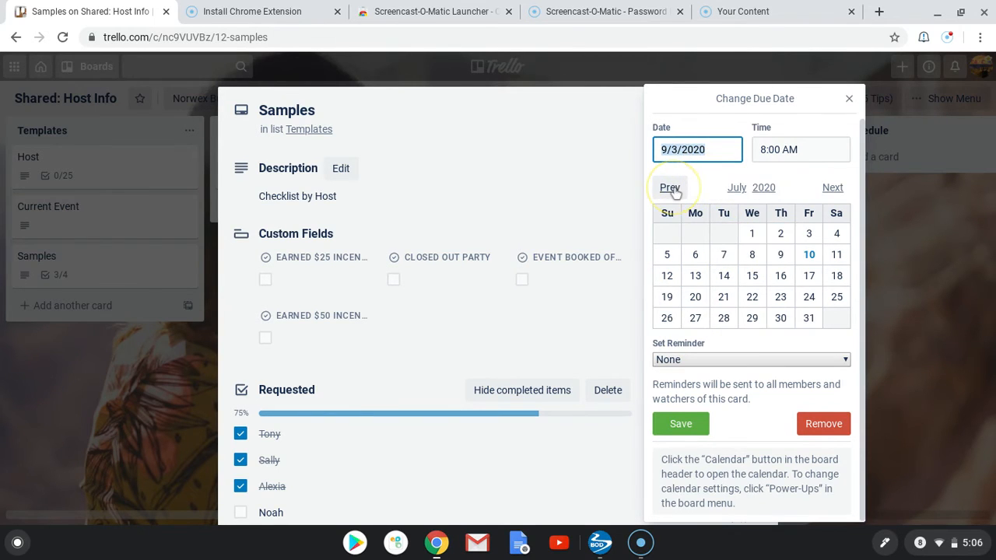
pyautogui.click(697, 261)
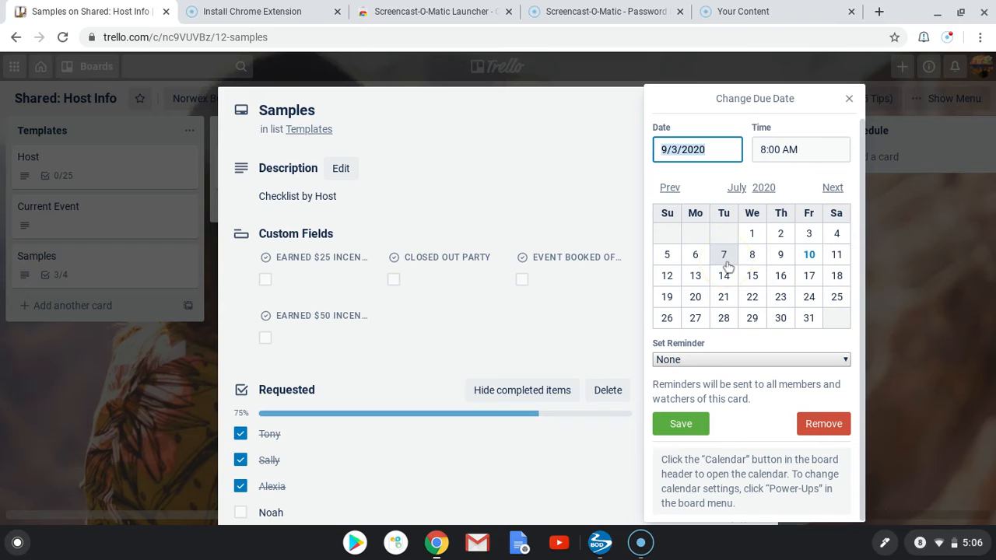
pyautogui.click(724, 261)
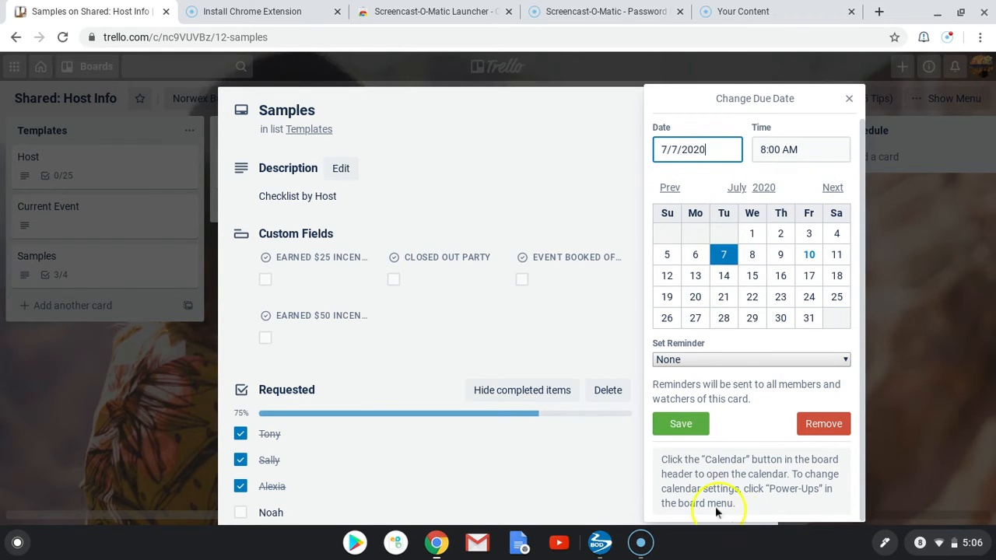
pyautogui.click(696, 421)
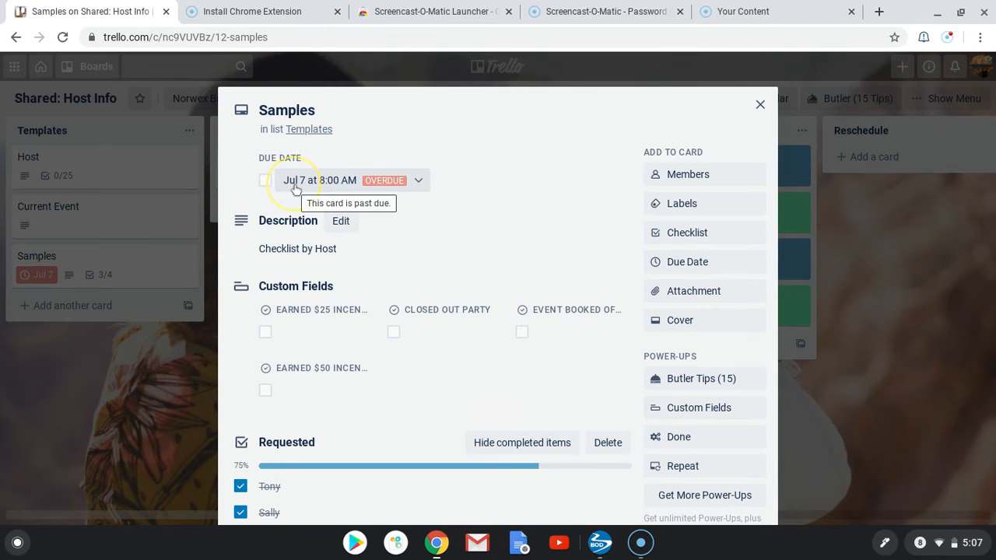
# Mark the Samples card's due date as complete, revert it to incomplete, and close the card
pyautogui.click(265, 181)
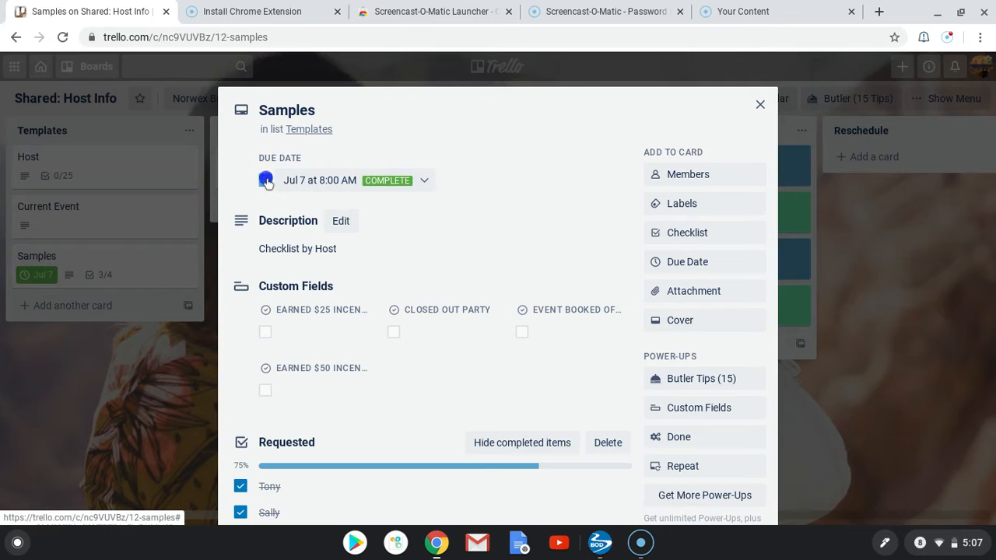
pyautogui.click(266, 180)
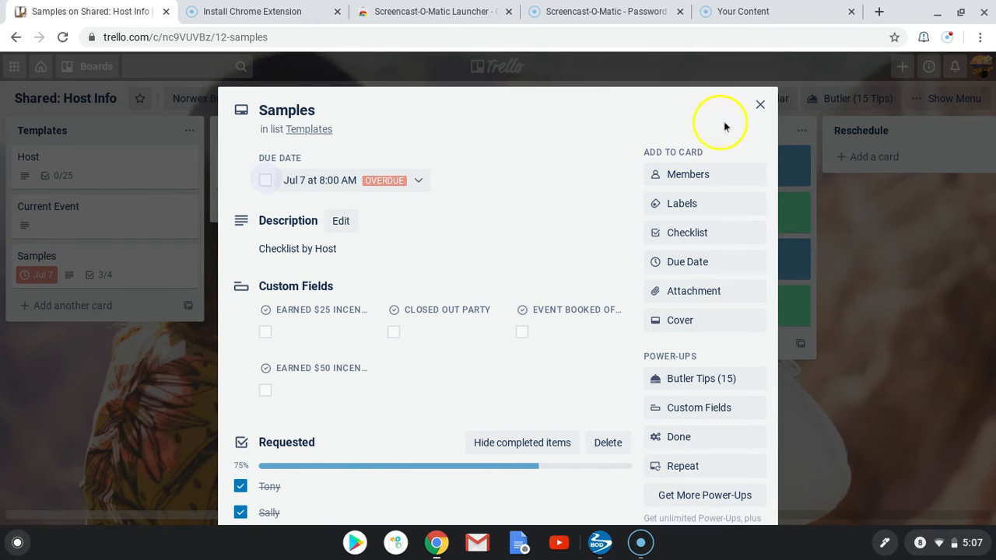
pyautogui.click(761, 105)
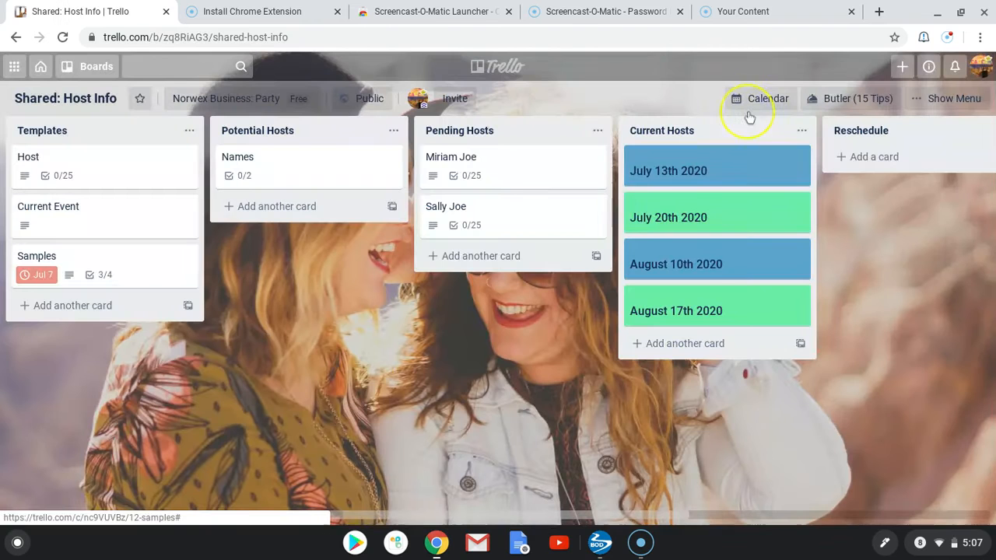
# Reopen the Samples card, remove its due date, and return to the board
pyautogui.click(35, 278)
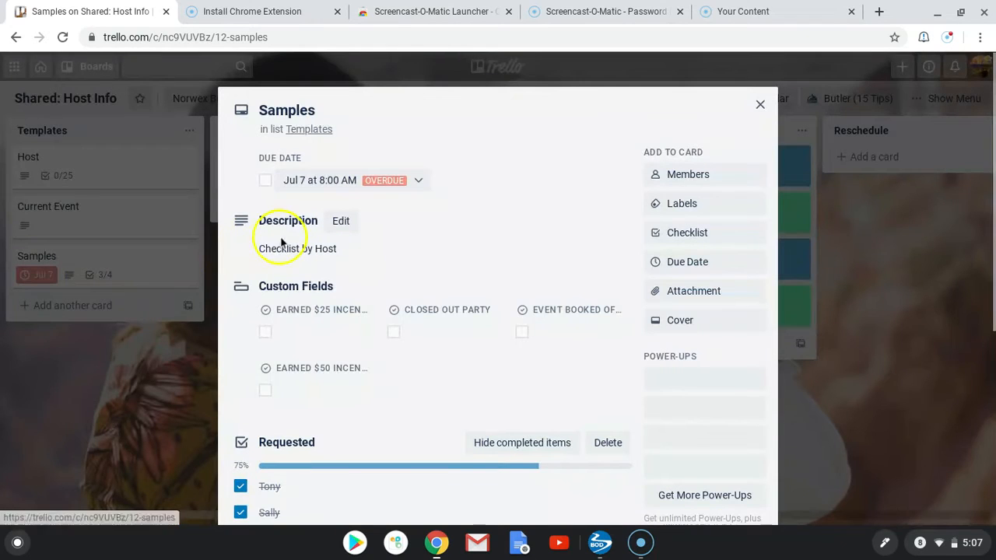
pyautogui.click(418, 182)
pyautogui.click(455, 425)
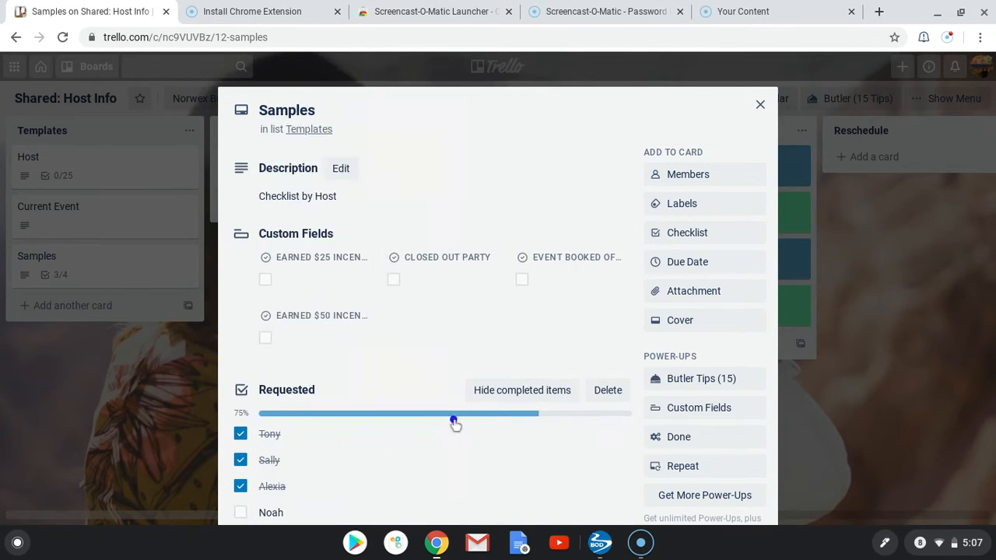
pyautogui.click(759, 104)
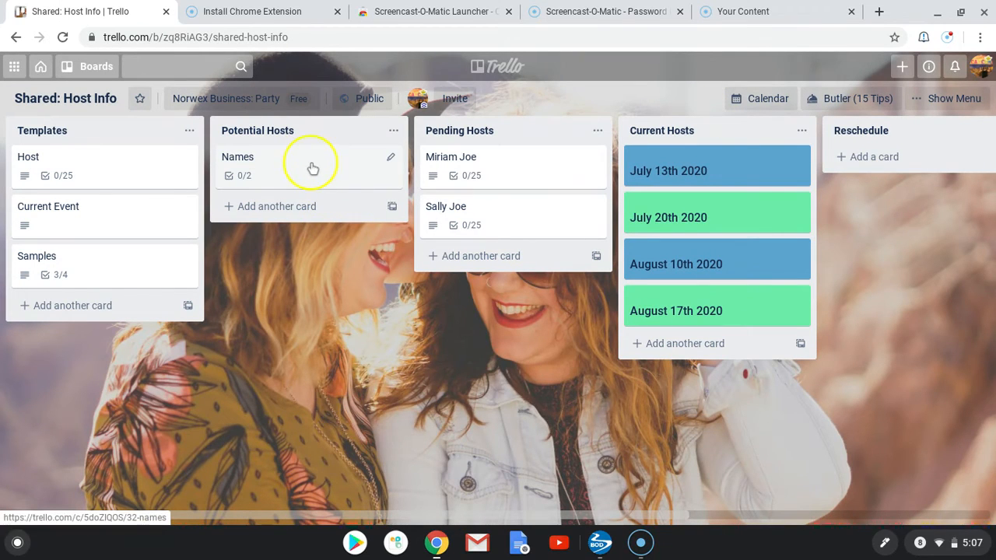
# Review the description, custom fields and Setting up Event checklist on the first card in Pending Hosts, and close it
pyautogui.click(524, 168)
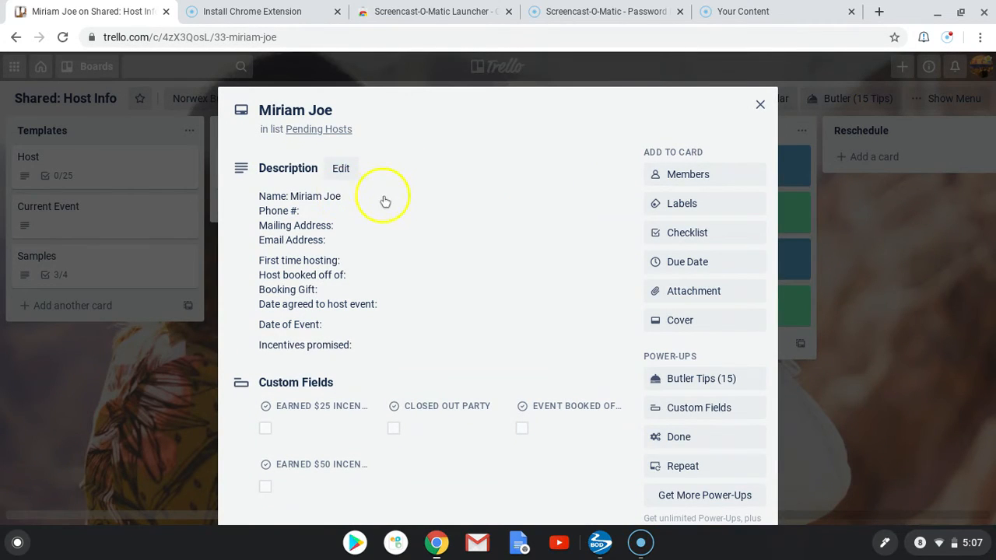
pyautogui.scroll(-5, 363, 220)
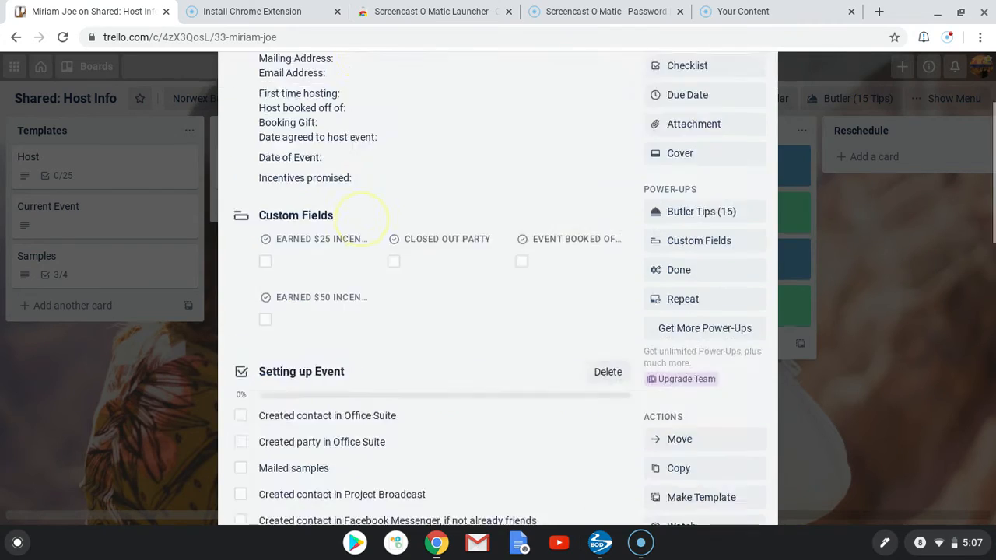
pyautogui.scroll(5, 700, 234)
pyautogui.click(758, 105)
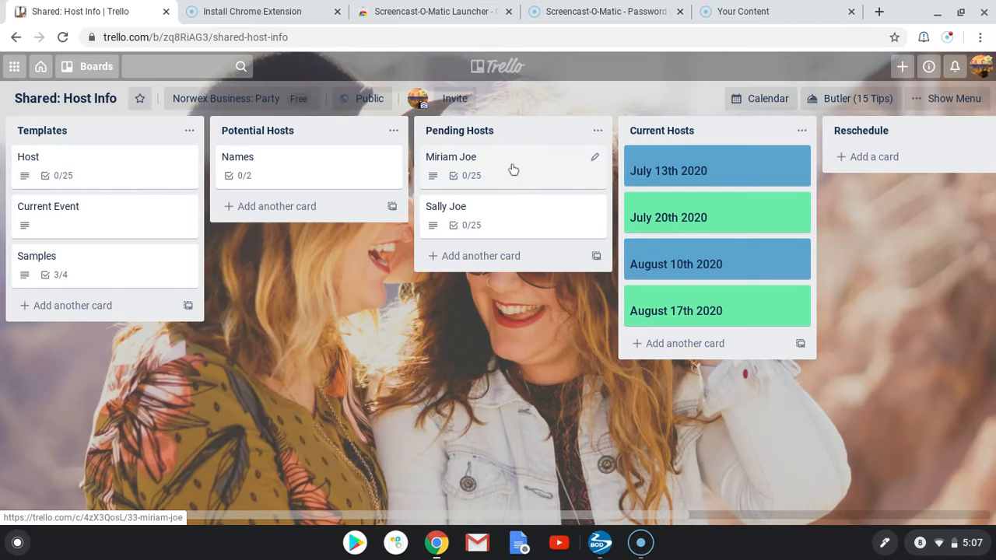
# Move the first Pending Hosts card below July 13th 2020 in Current Hosts, and put it back at the end of Pending Hosts
pyautogui.moveTo(513, 169); pyautogui.dragTo(688, 199)
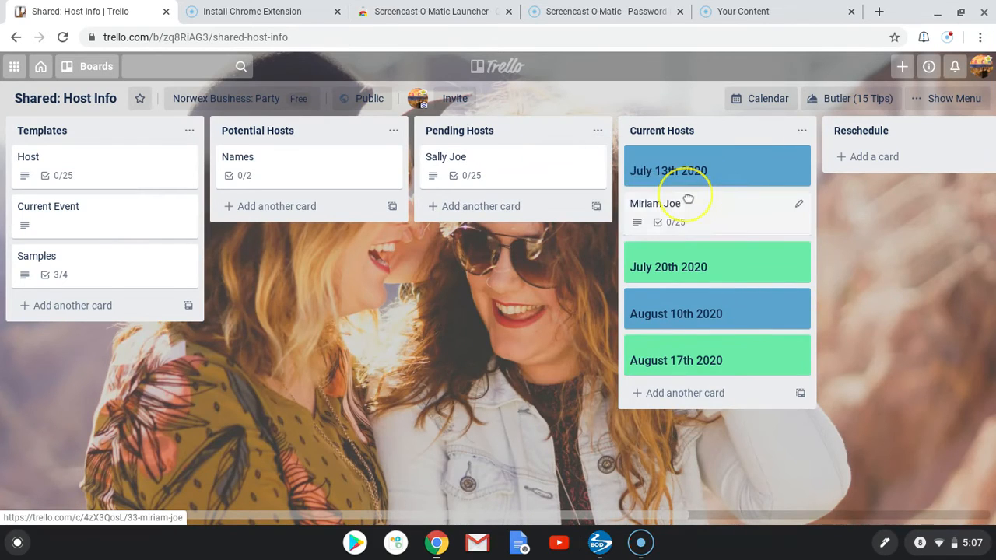
pyautogui.rightClick(647, 201)
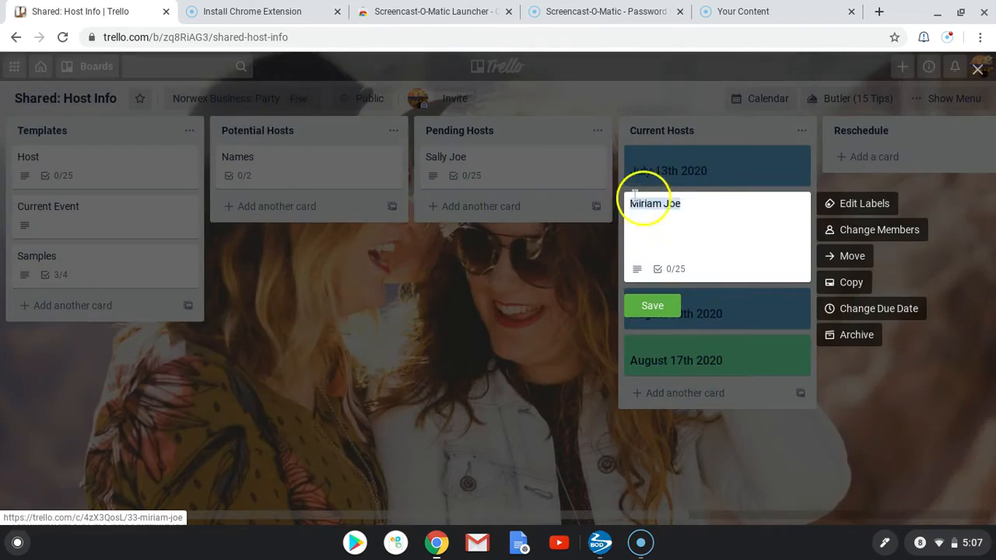
pyautogui.click(557, 297)
pyautogui.moveTo(713, 211); pyautogui.dragTo(526, 194)
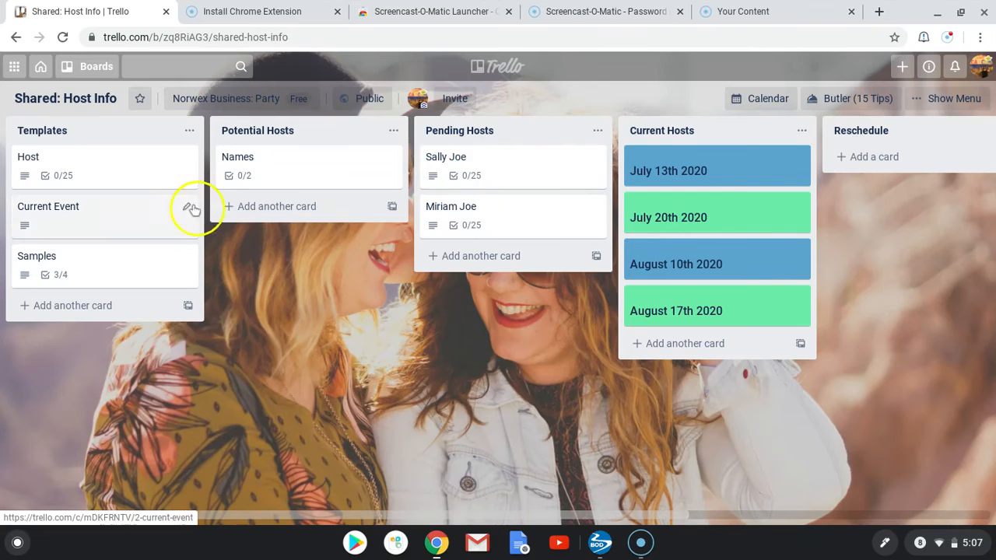
# Copy the Host template card with its checklists to position 3 in Pending Hosts, titling it with the new host's full name
pyautogui.click(183, 159)
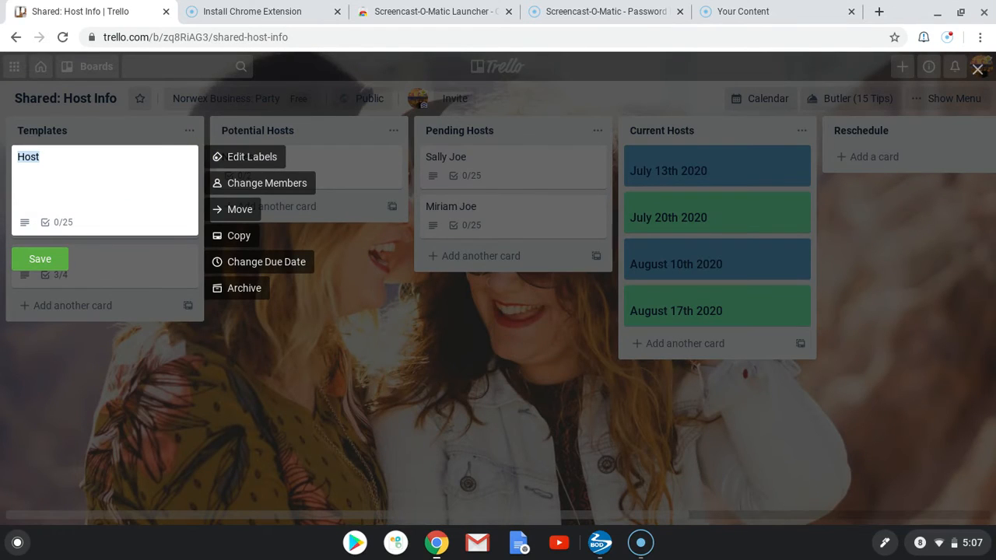
pyautogui.click(232, 237)
pyautogui.click(261, 300)
pyautogui.press('BackSpace')
pyautogui.press('BackSpace')
pyautogui.press('BackSpace')
pyautogui.press('BackSpace')
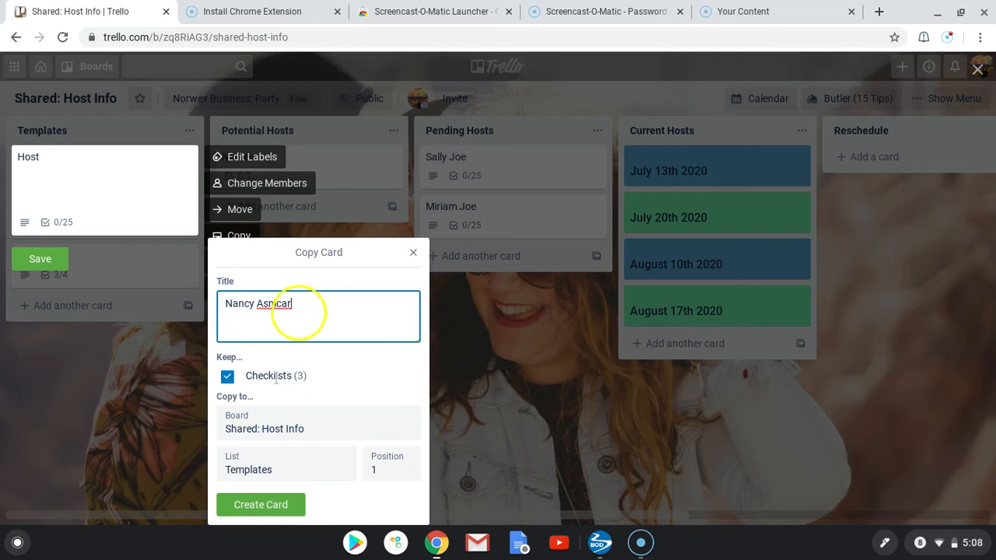
pyautogui.click(269, 470)
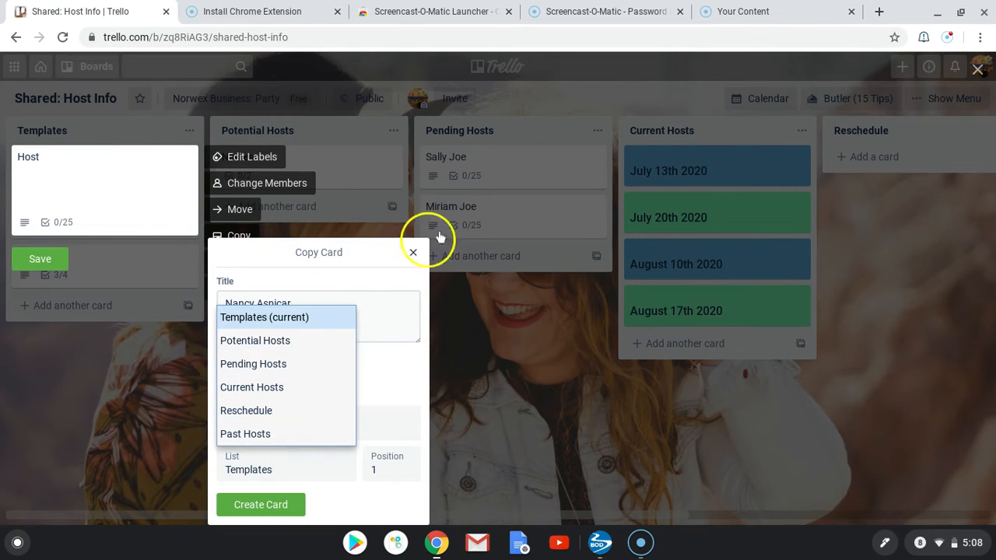
pyautogui.click(273, 365)
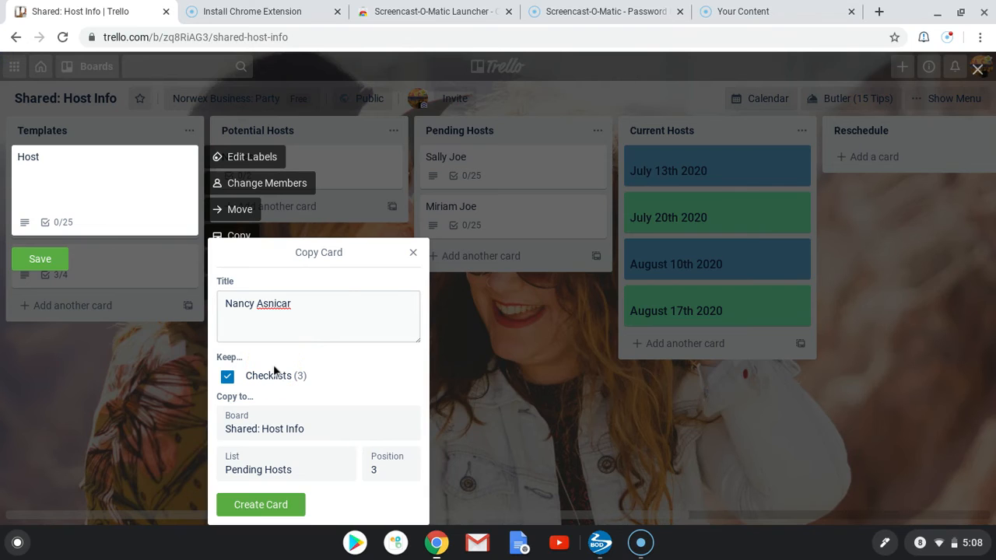
pyautogui.click(274, 511)
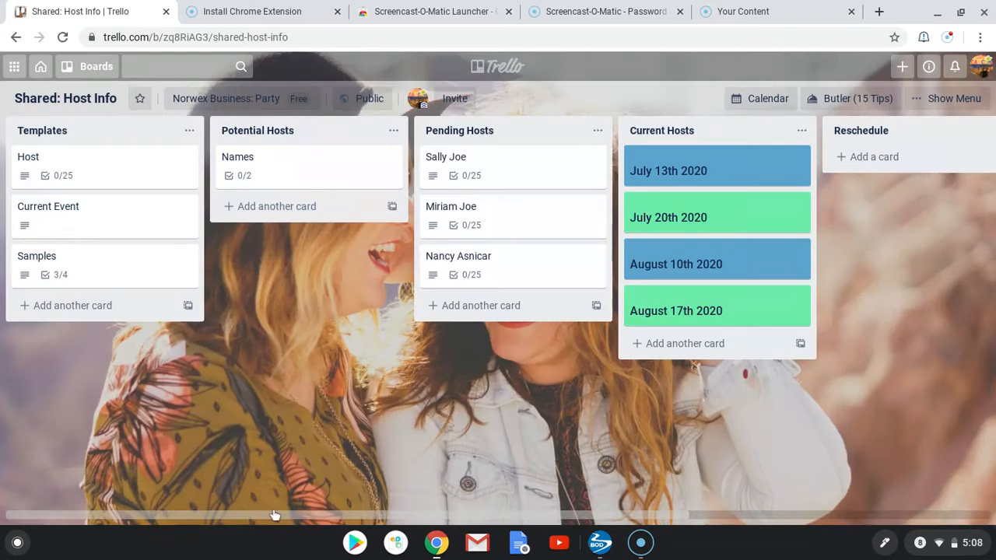
# Move the newly copied card to the beginning of Pending Hosts, and return it to the end of the list
pyautogui.moveTo(550, 287); pyautogui.dragTo(543, 188)
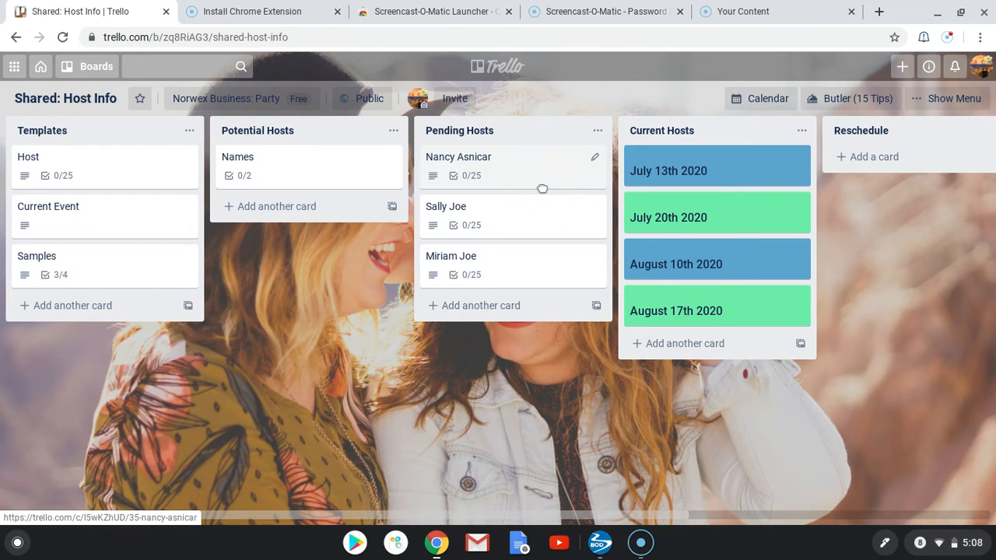
pyautogui.moveTo(507, 169); pyautogui.dragTo(511, 281)
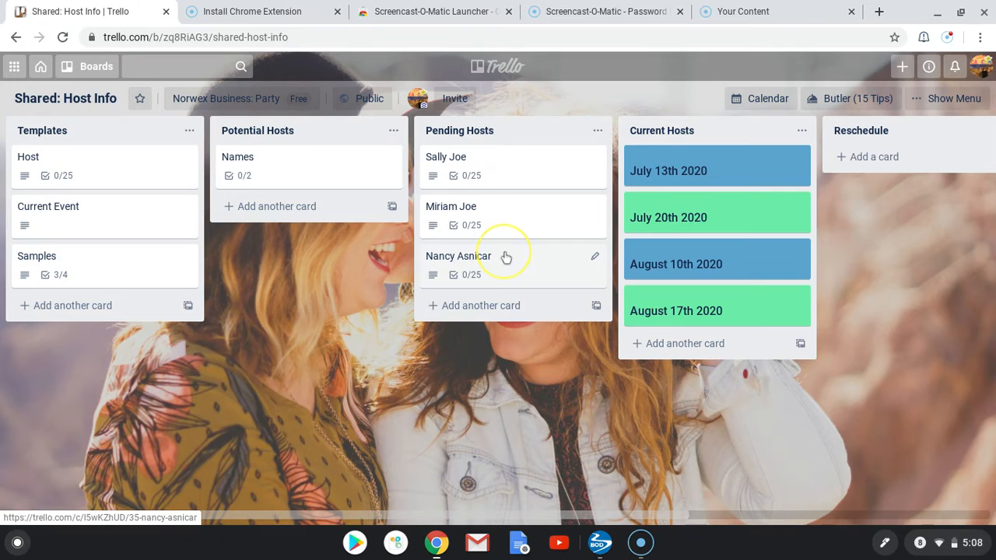
# Review the title and description of the first card in Pending Hosts, and return to the board
pyautogui.click(487, 155)
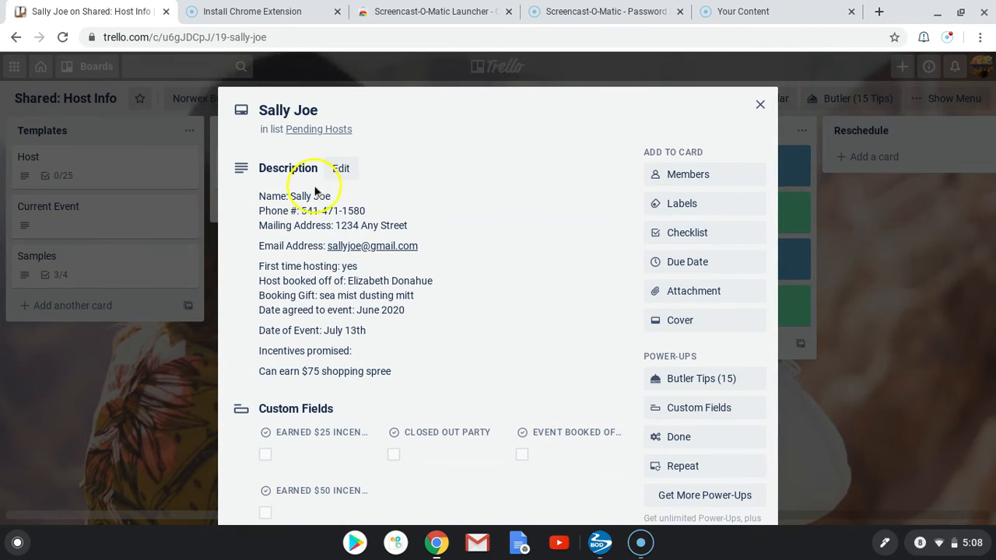
pyautogui.click(328, 112)
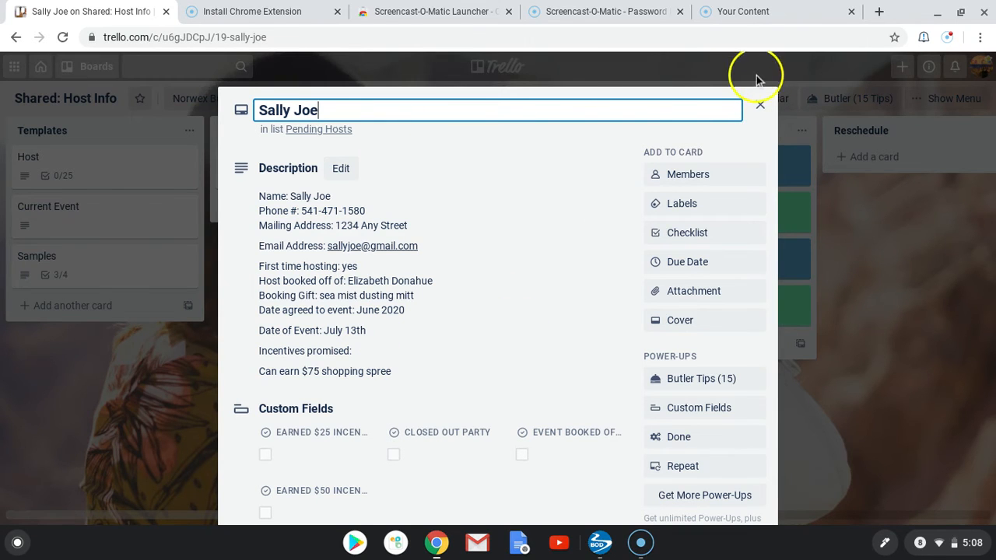
pyautogui.click(760, 104)
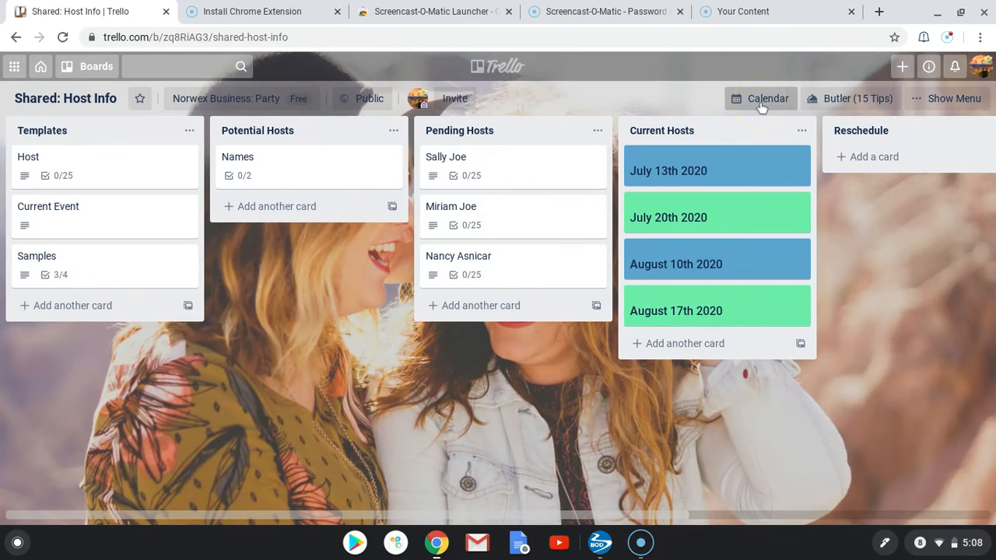
pyautogui.click(546, 161)
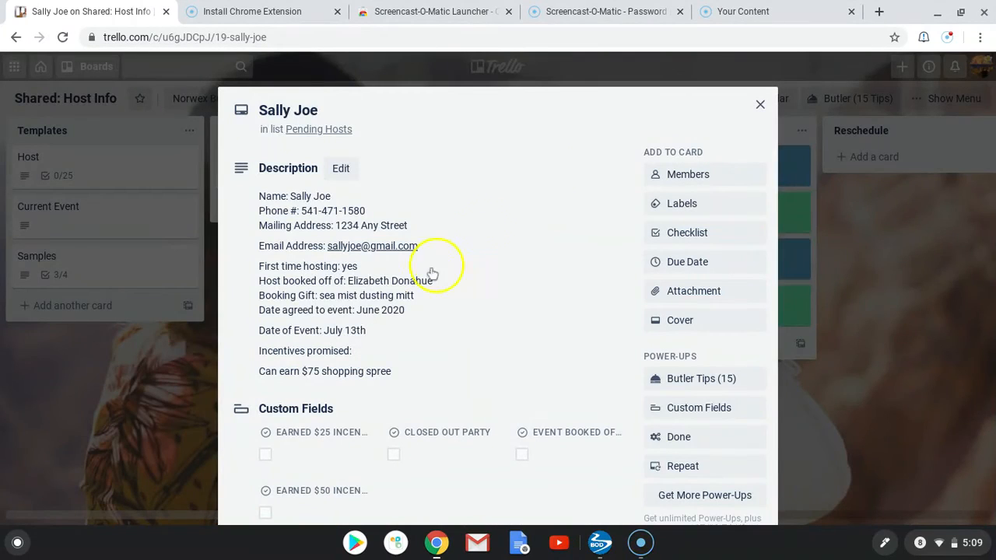
pyautogui.click(760, 104)
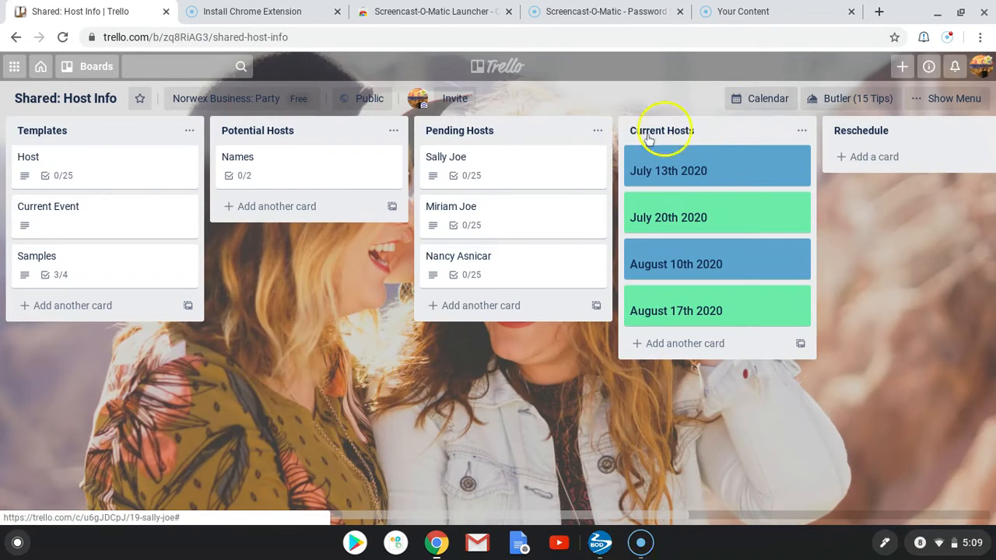
# Move the first Pending Hosts card below July 13th 2020 in Current Hosts, and reposition it below August 10th 2020
pyautogui.moveTo(548, 167); pyautogui.dragTo(719, 198)
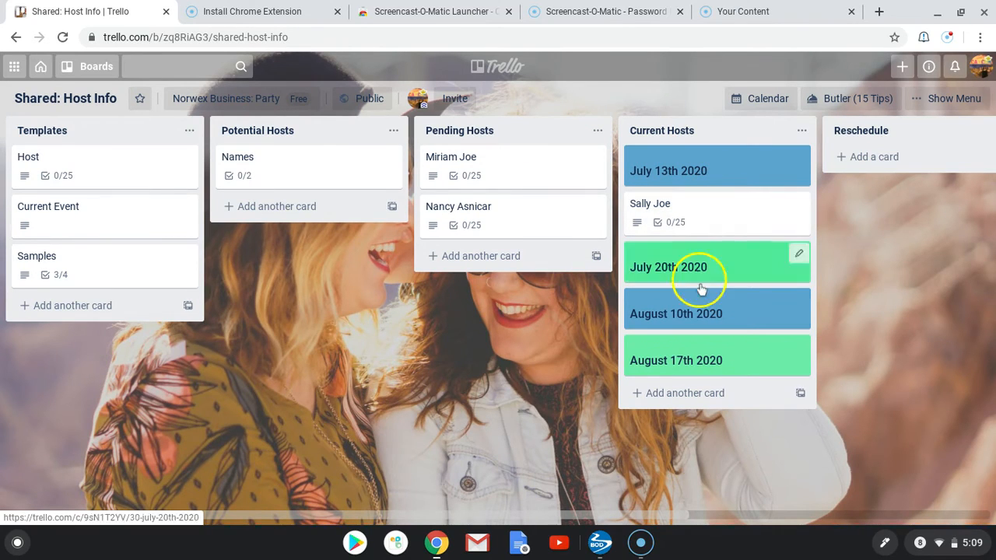
pyautogui.moveTo(743, 206); pyautogui.dragTo(740, 323)
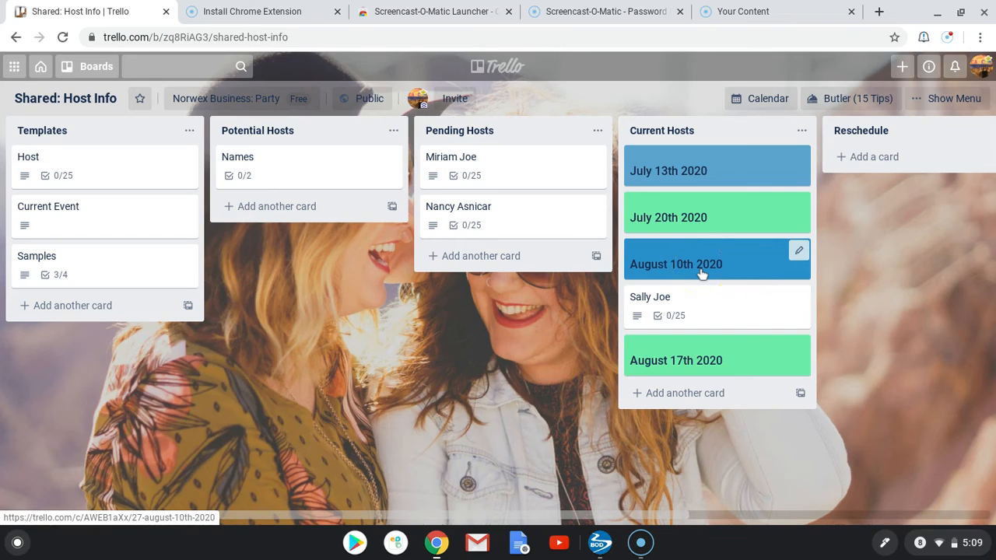
# Inspect the cover size and colour options of the July 13th 2020 card, and close it
pyautogui.click(759, 189)
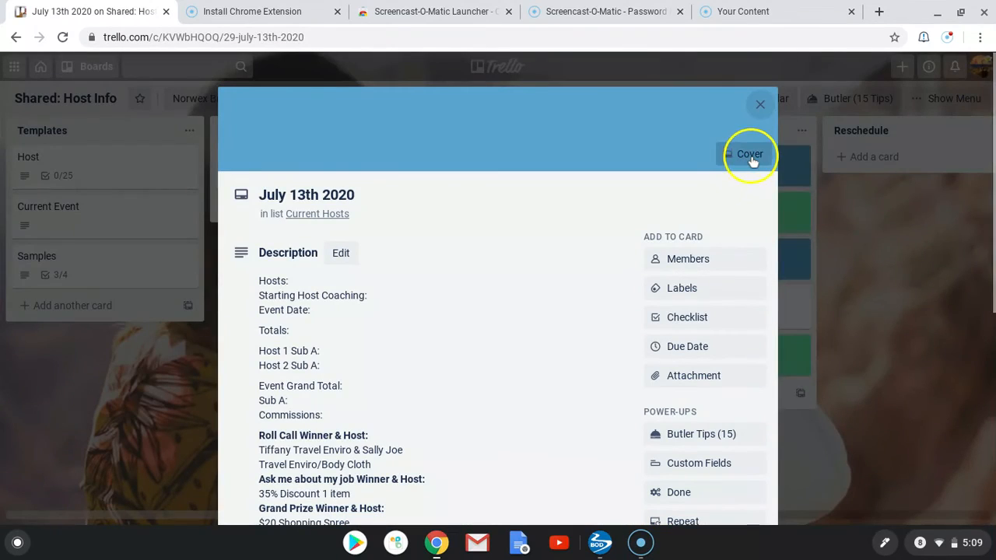
pyautogui.click(752, 158)
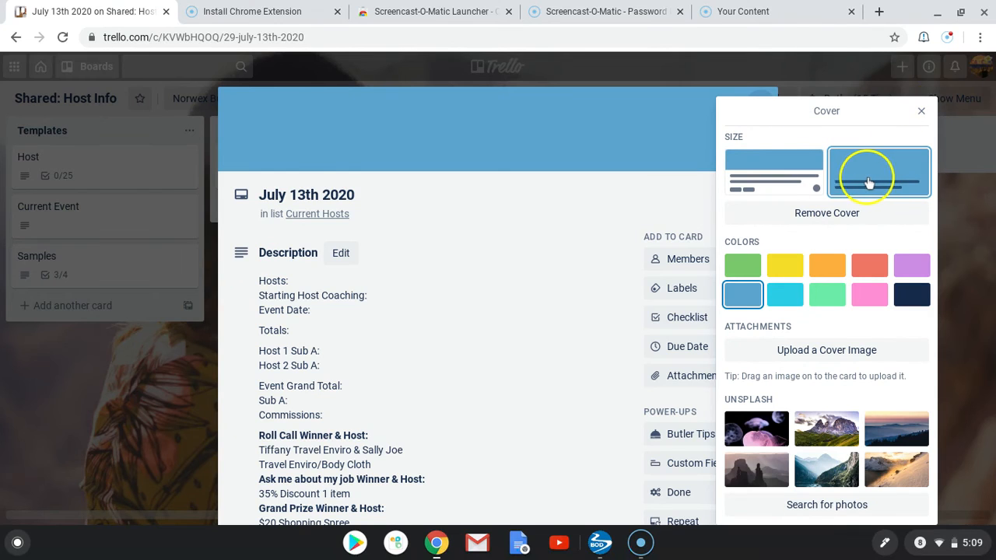
pyautogui.click(922, 112)
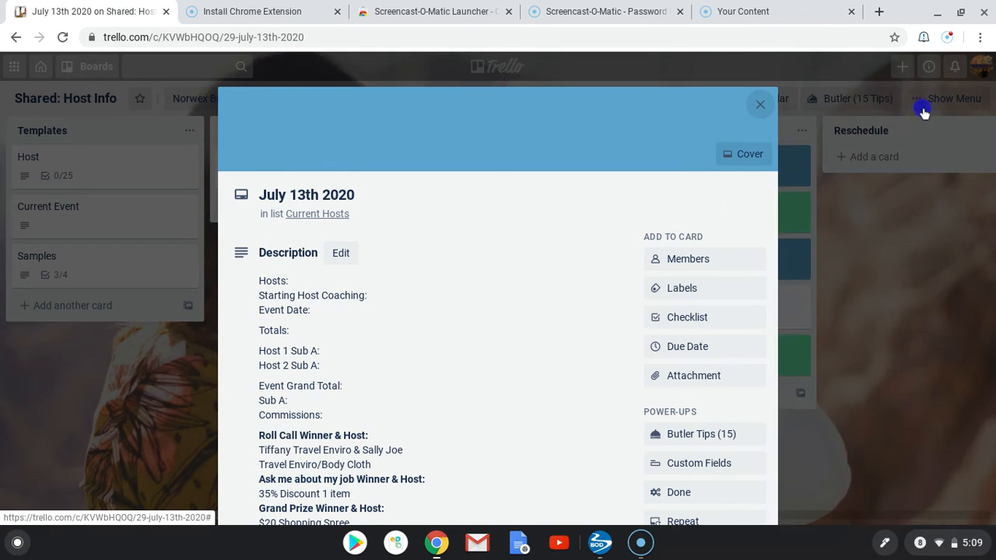
pyautogui.click(760, 106)
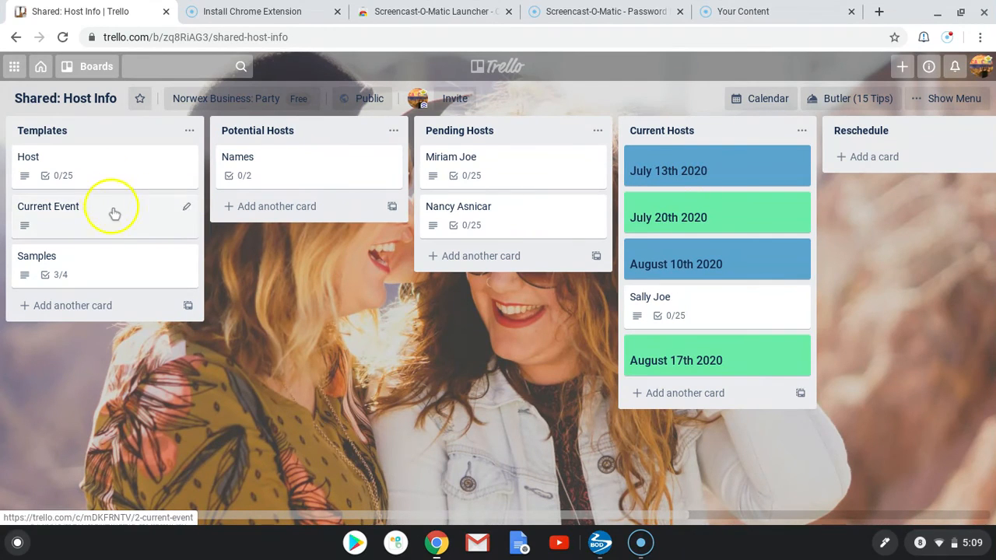
# Reopen the July 13th 2020 card, review its description of hosts, totals and prize winners, and close it
pyautogui.click(749, 173)
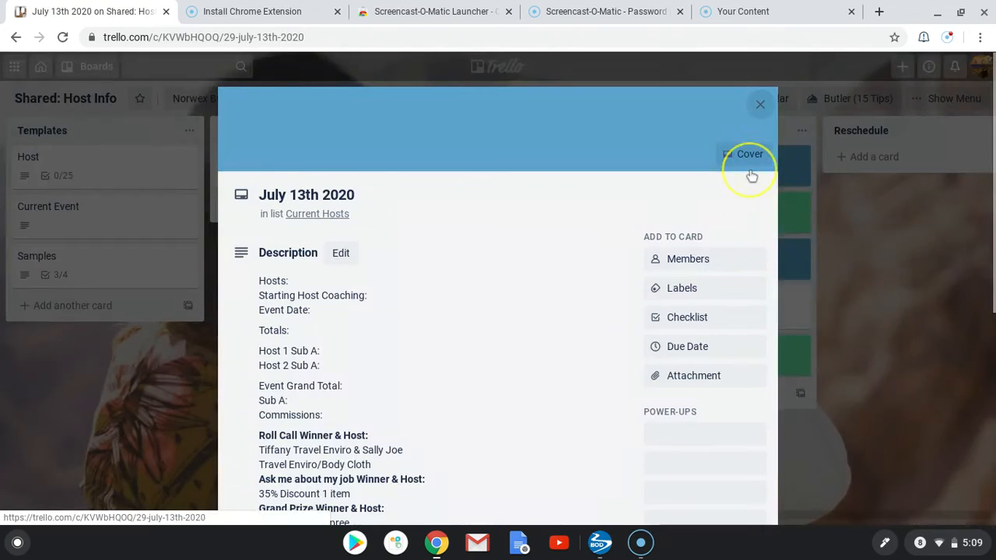
pyautogui.scroll(-2, 313, 170)
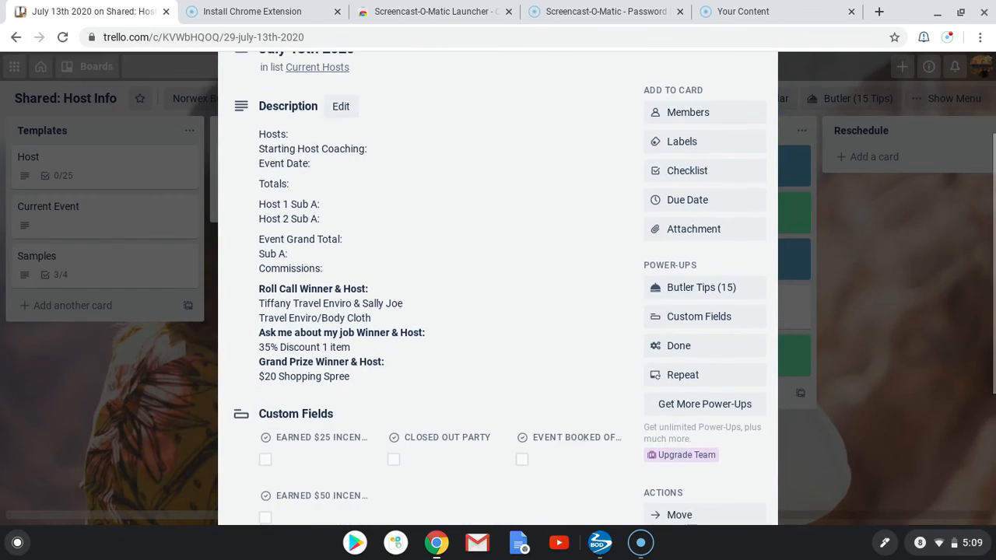
pyautogui.click(313, 170)
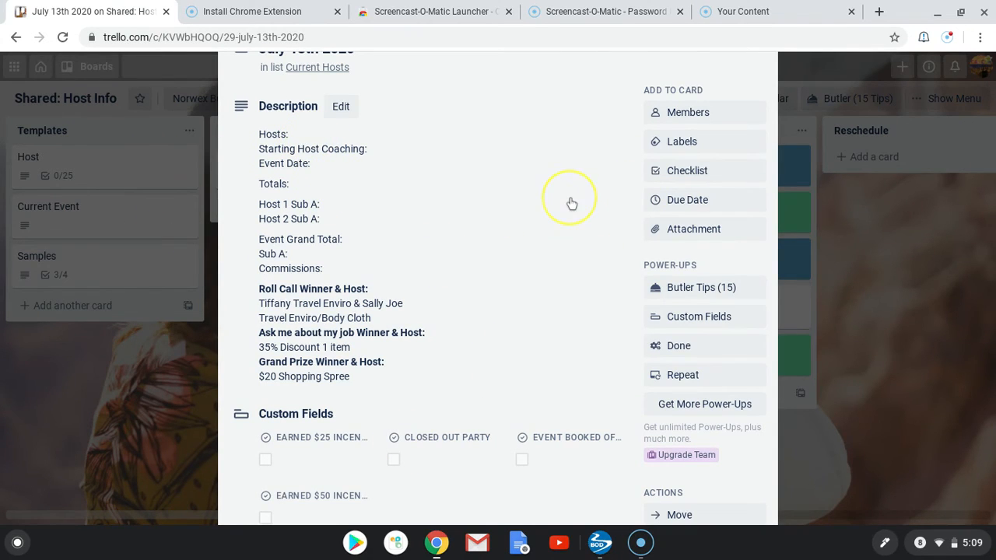
pyautogui.scroll(2, 571, 205)
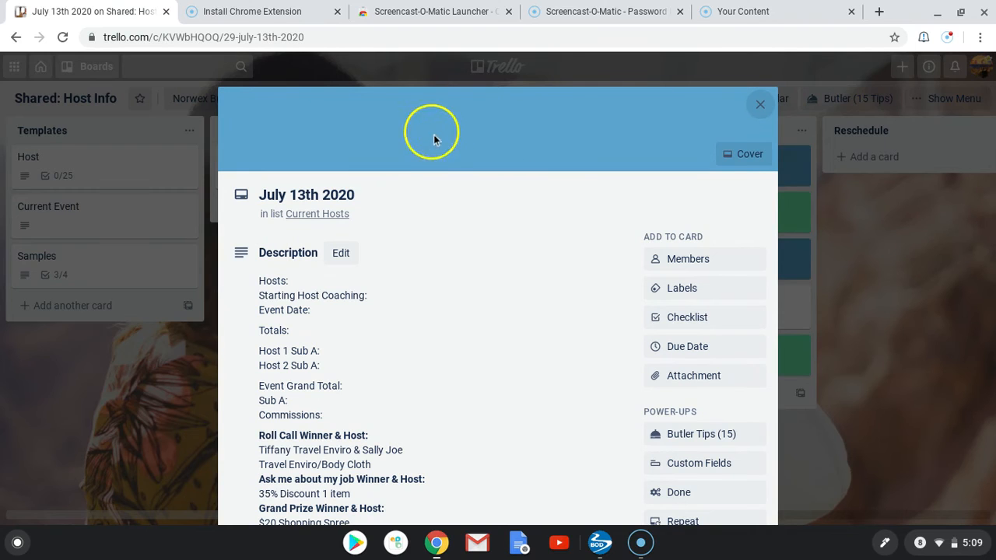
pyautogui.click(761, 105)
# Move the two remaining Pending Hosts cards below July 13th 2020 in Current Hosts, placing the newly copied card first
pyautogui.moveTo(534, 229); pyautogui.dragTo(734, 207)
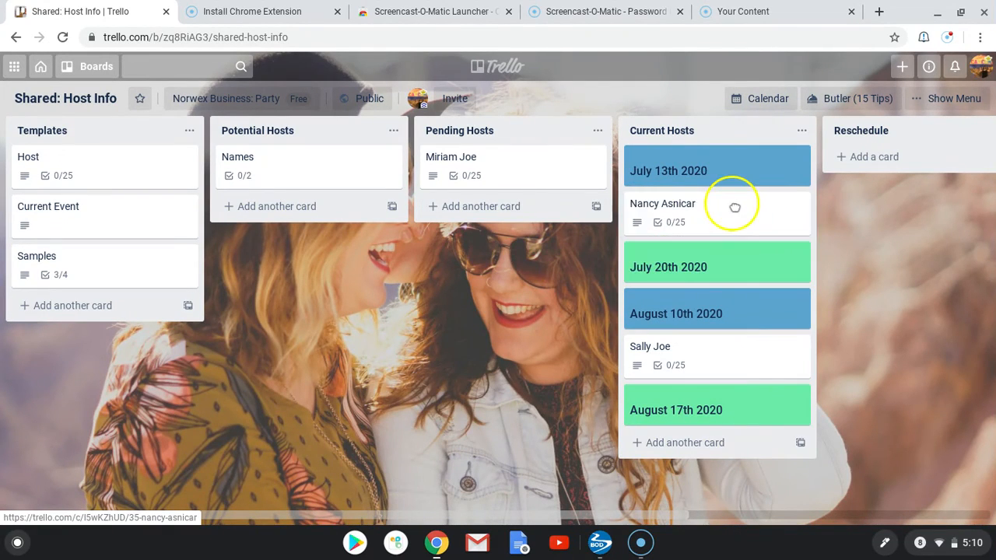
pyautogui.moveTo(549, 173); pyautogui.dragTo(699, 254)
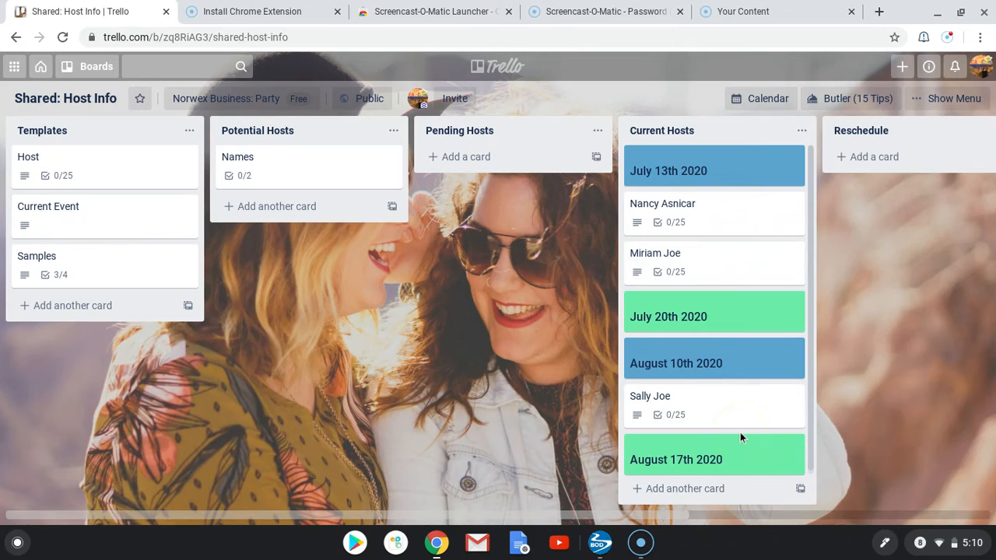
# Move the first host card under July 13th 2020 from Current Hosts to the Reschedule list
pyautogui.hscroll(2, 855, 151)
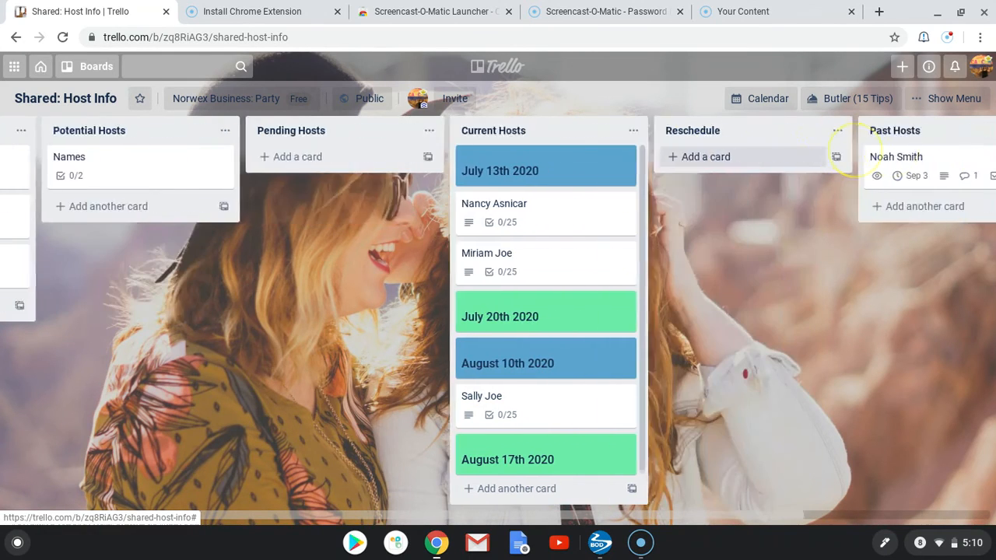
pyautogui.hscroll(3, 855, 151)
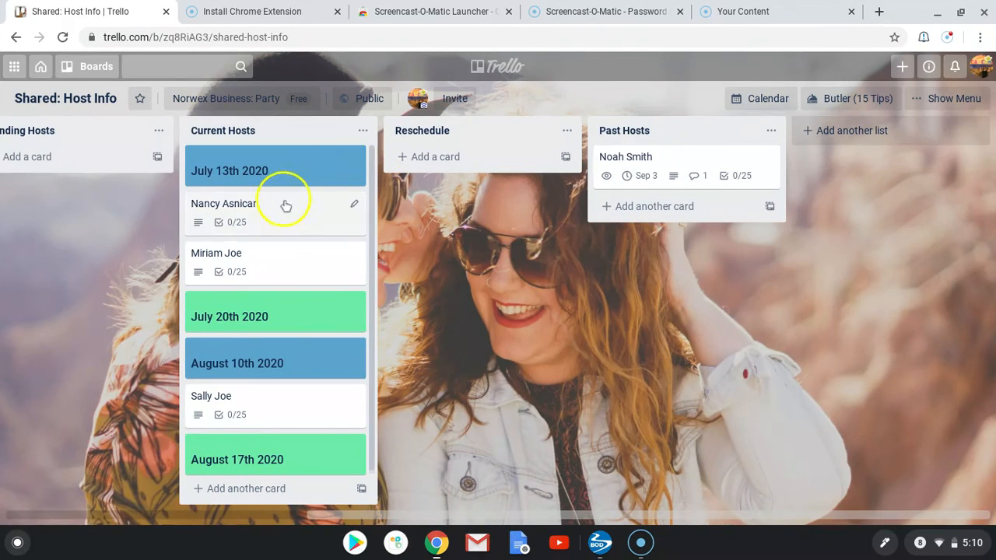
pyautogui.moveTo(334, 221); pyautogui.dragTo(424, 163)
# Open the host card in Reschedule and set its due date to 7/28/2020 at 8:00 AM
pyautogui.click(527, 172)
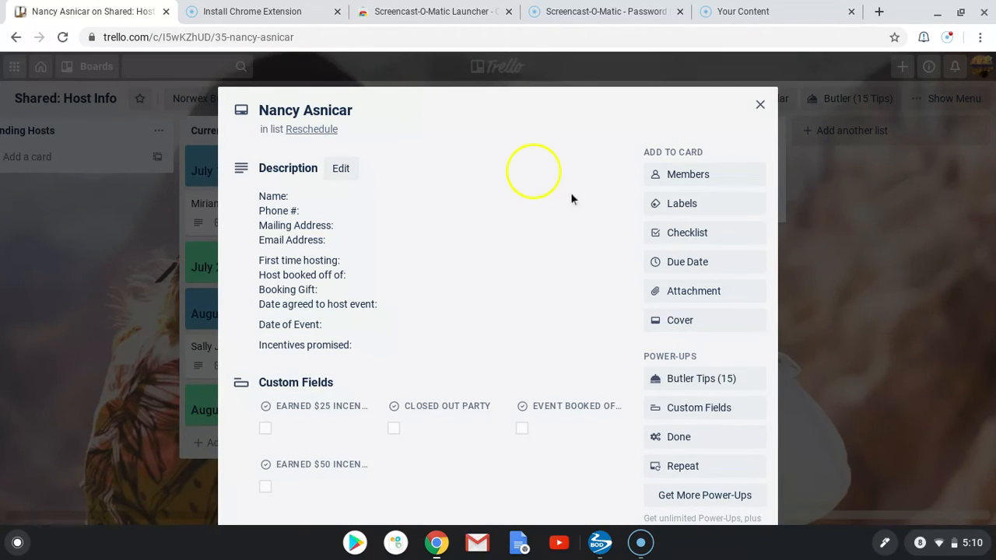
pyautogui.click(688, 263)
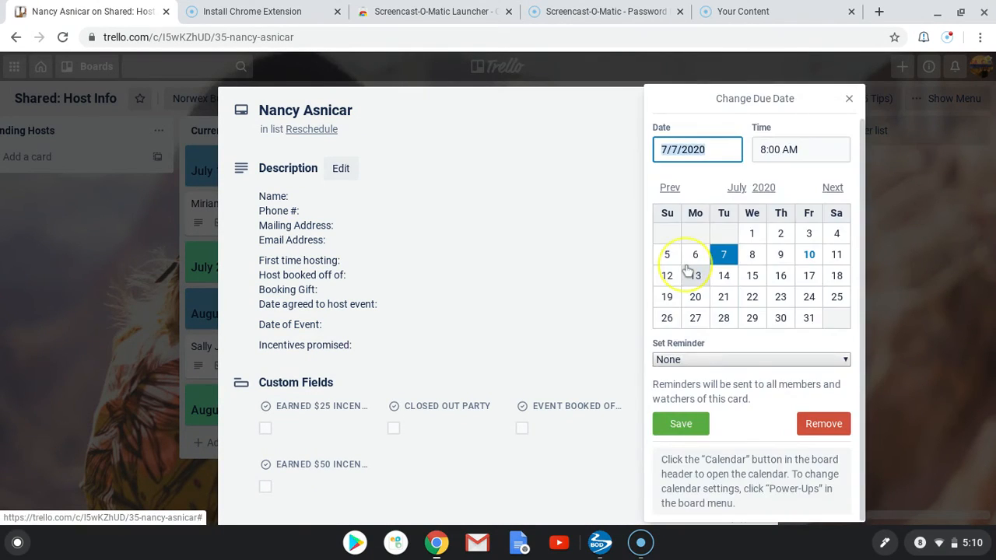
pyautogui.click(728, 319)
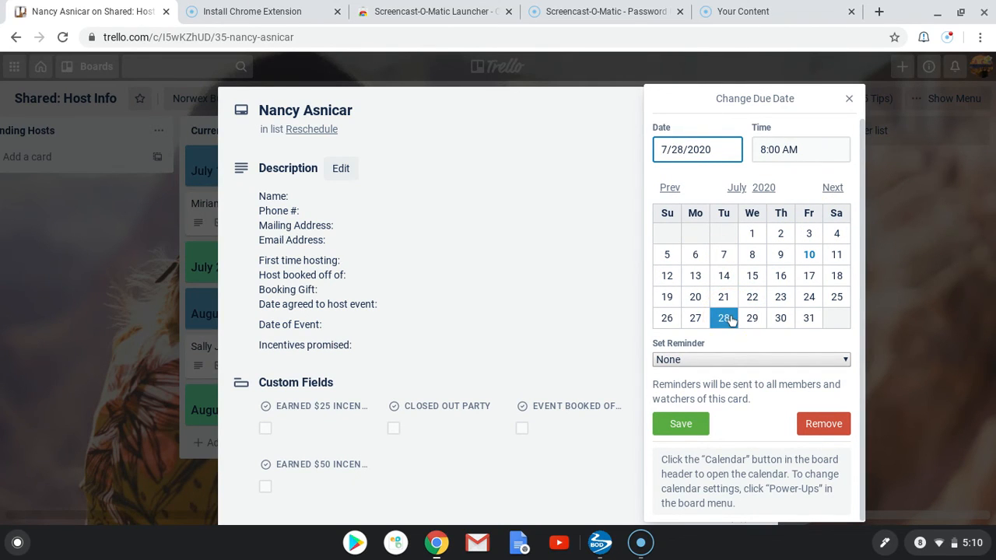
pyautogui.click(692, 418)
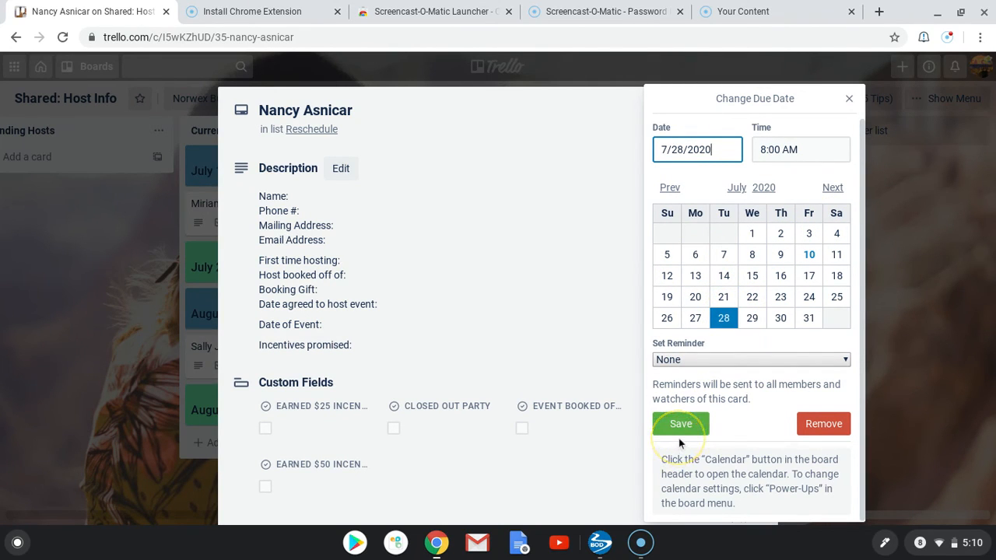
pyautogui.click(677, 436)
pyautogui.click(389, 289)
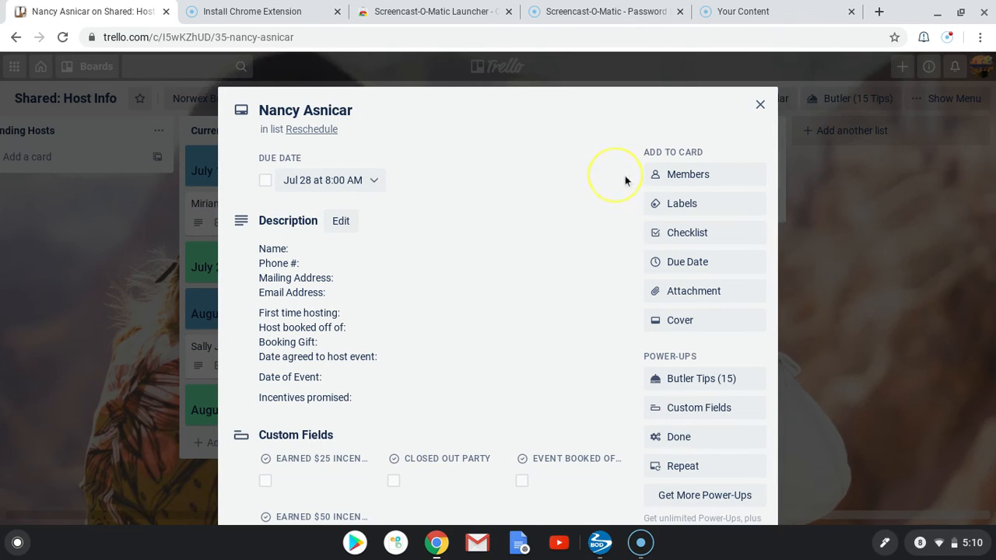
# Add the listed board member to the rescheduled host card, and remove that member from the card again
pyautogui.click(698, 176)
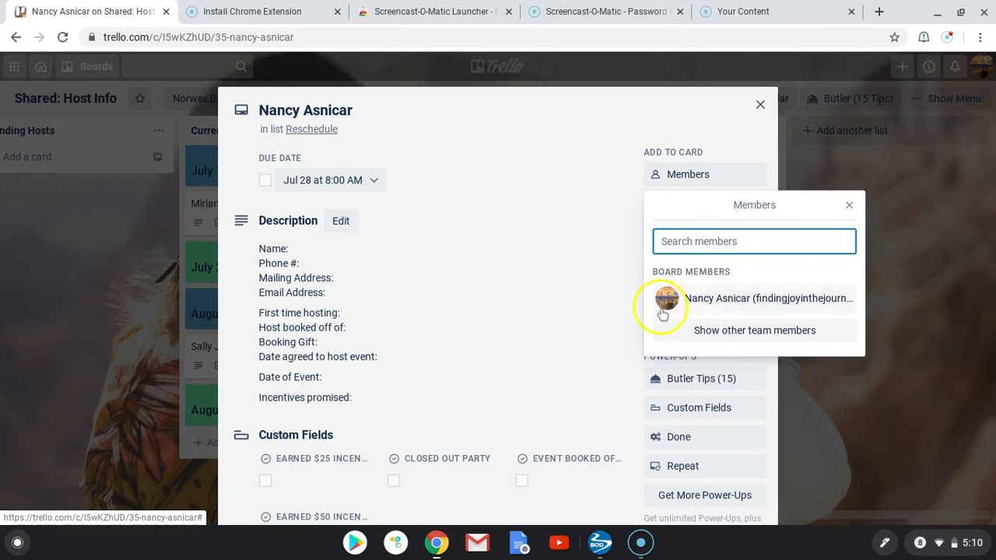
pyautogui.click(730, 302)
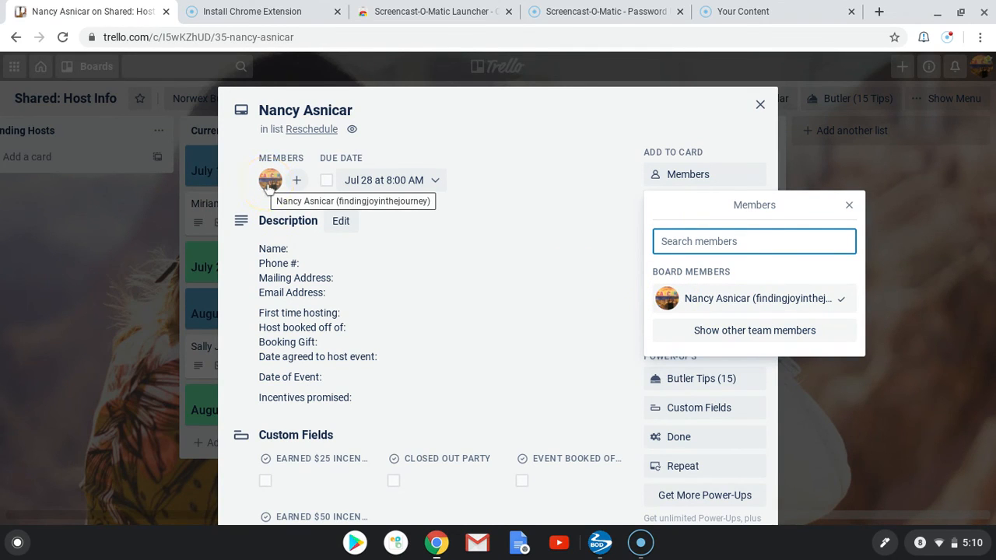
pyautogui.click(270, 186)
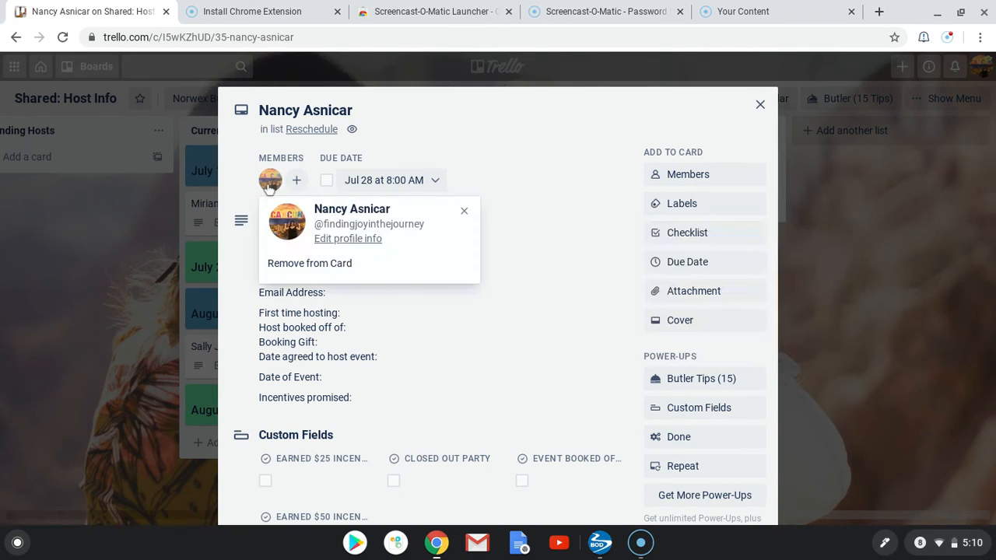
pyautogui.click(319, 265)
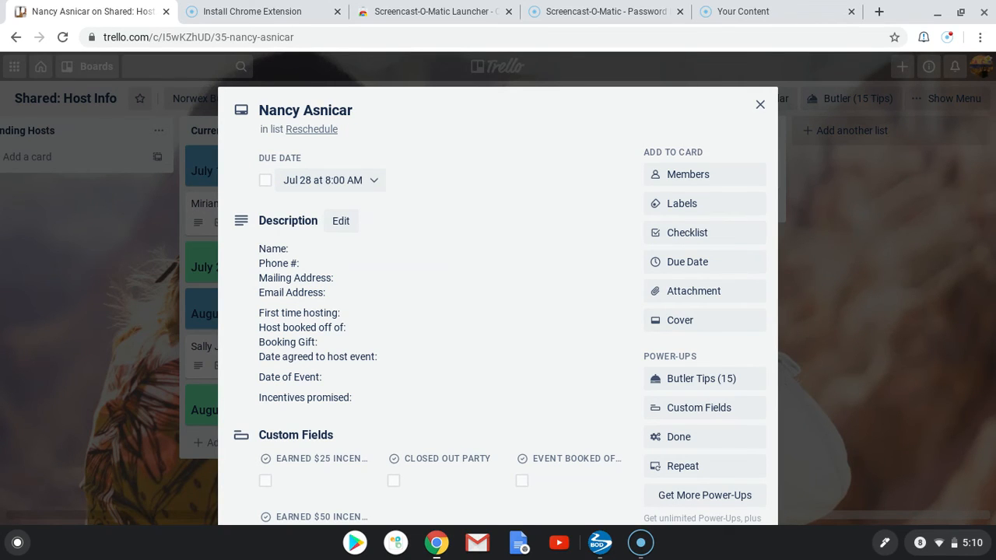
# Remove the July 28 due date from the rescheduled host card
pyautogui.click(377, 182)
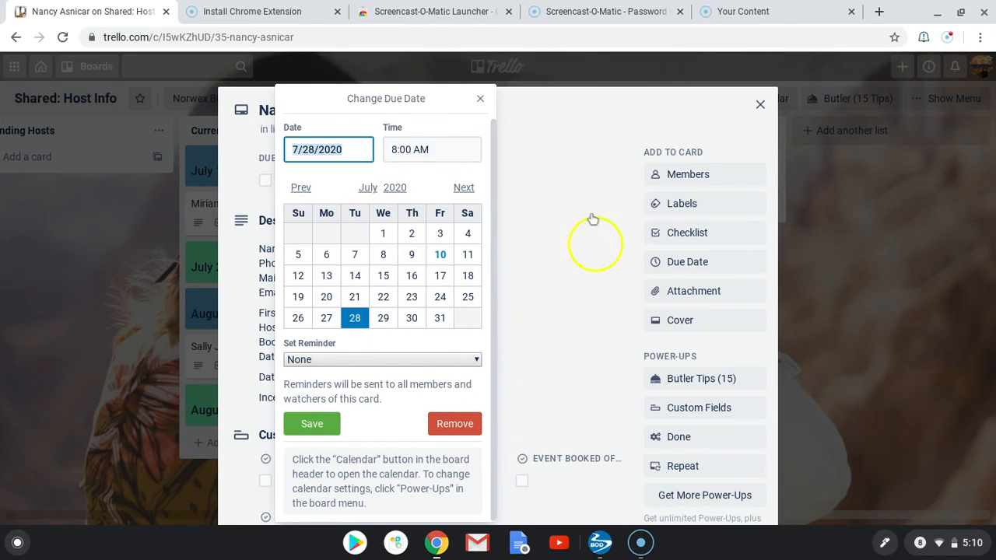
pyautogui.click(439, 424)
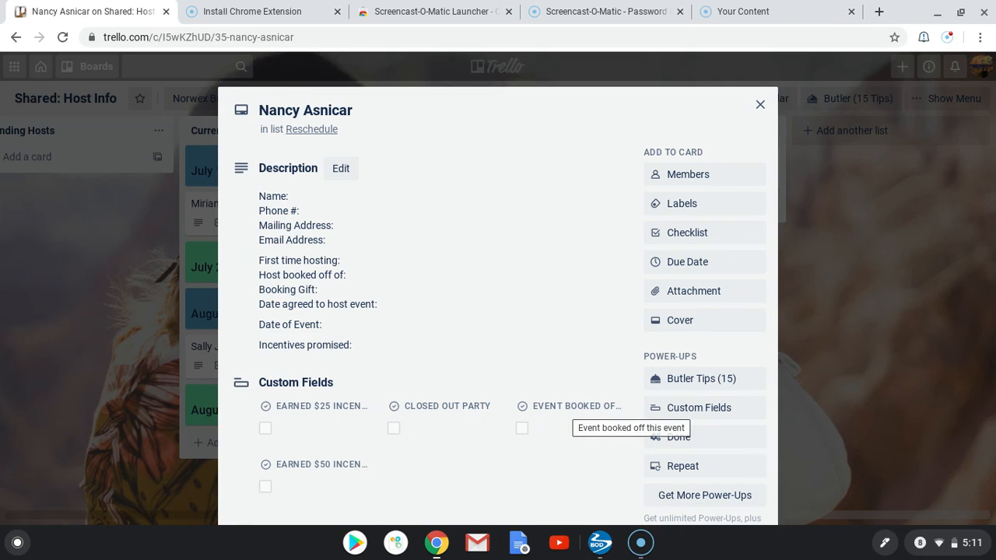
# Check Earned $50 Incentive, Earned $25 Incentive and Event booked off this event on the host card, and move it from Reschedule to Past Hosts
pyautogui.click(265, 488)
pyautogui.click(267, 430)
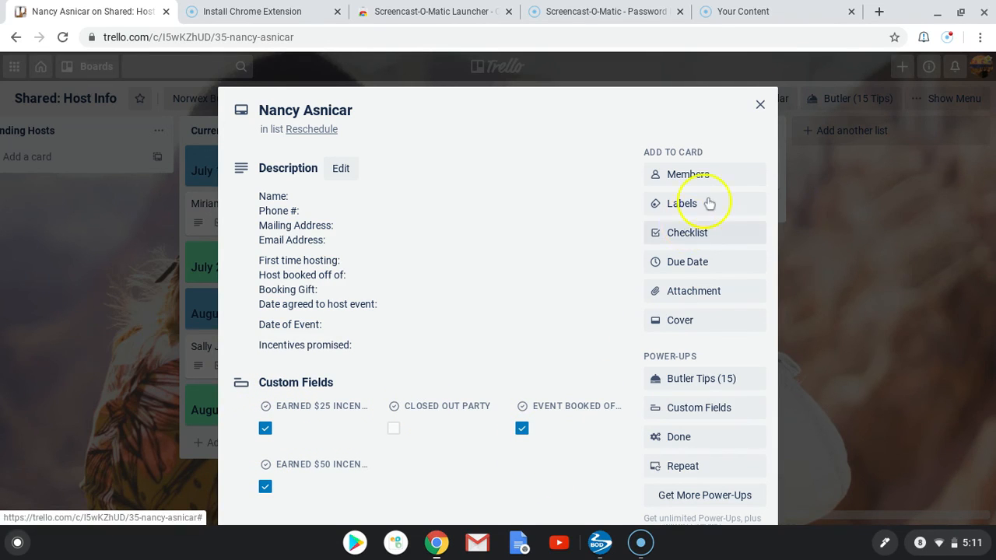
pyautogui.click(760, 104)
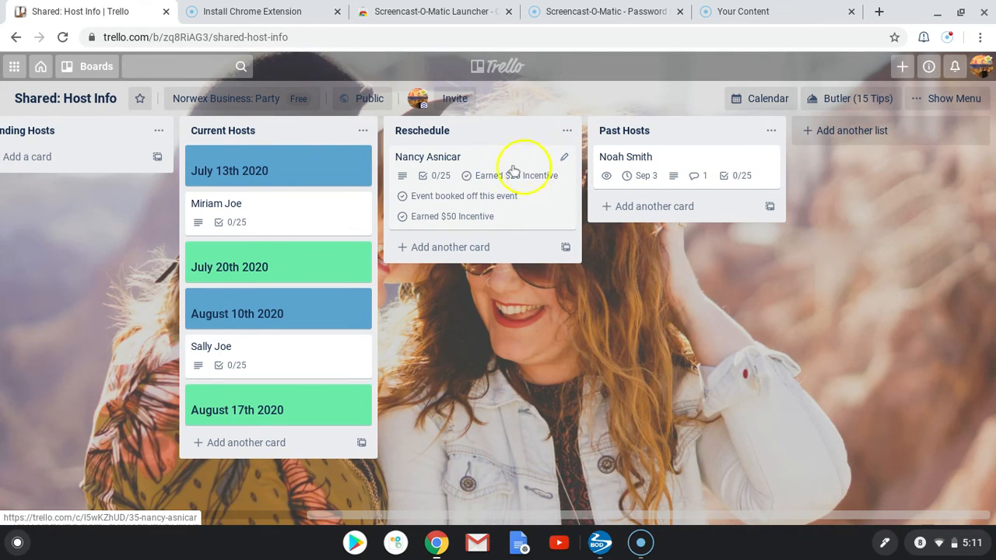
pyautogui.moveTo(497, 178); pyautogui.dragTo(641, 175)
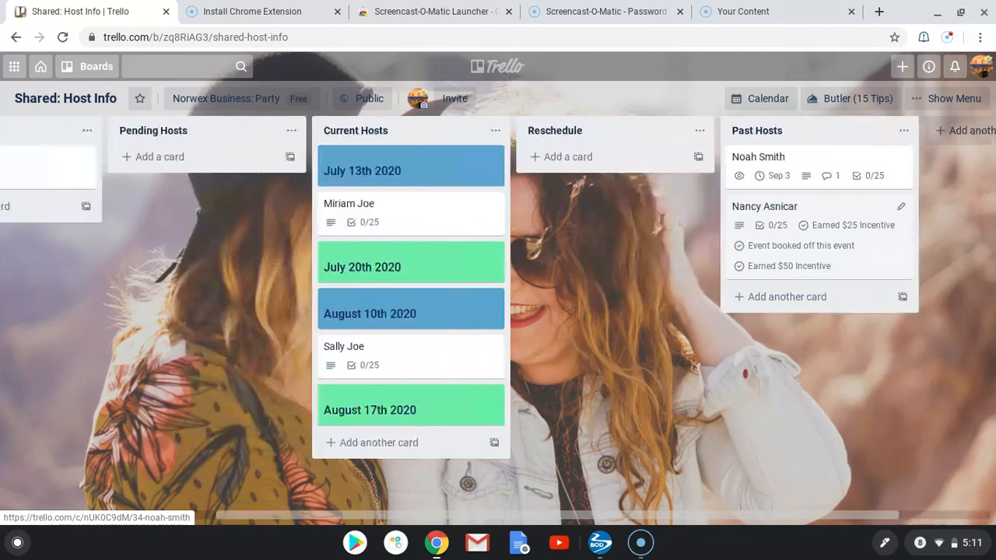
# Examine the board's additional options, including settings, making a template, copying the board and the board link
pyautogui.hscroll(-4, 498, 312)
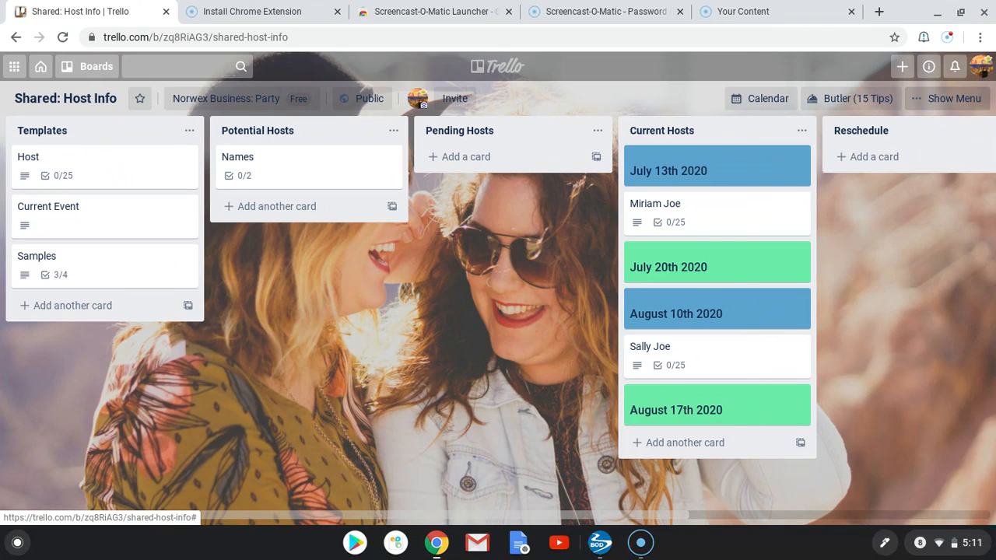
pyautogui.click(946, 99)
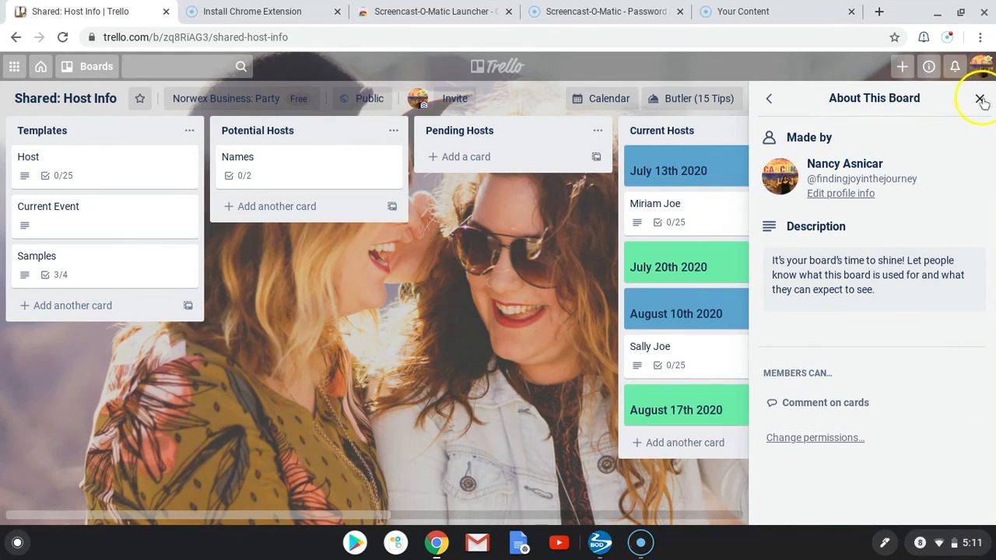
pyautogui.click(770, 99)
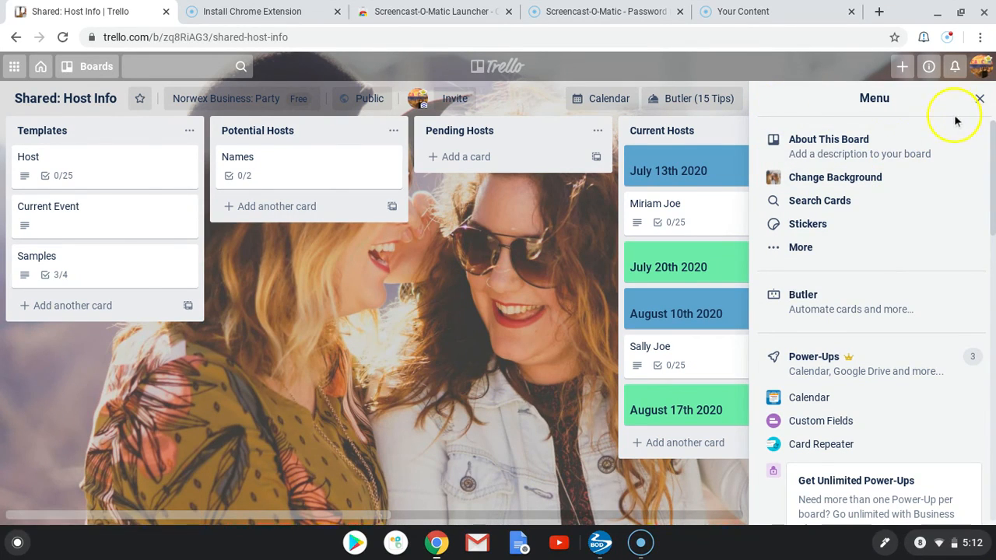
pyautogui.click(821, 254)
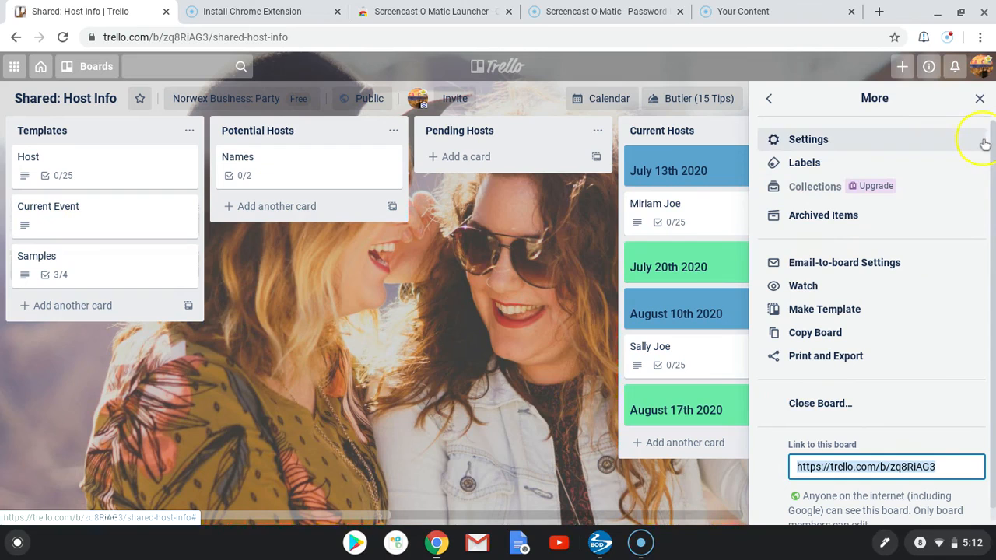
pyautogui.click(979, 101)
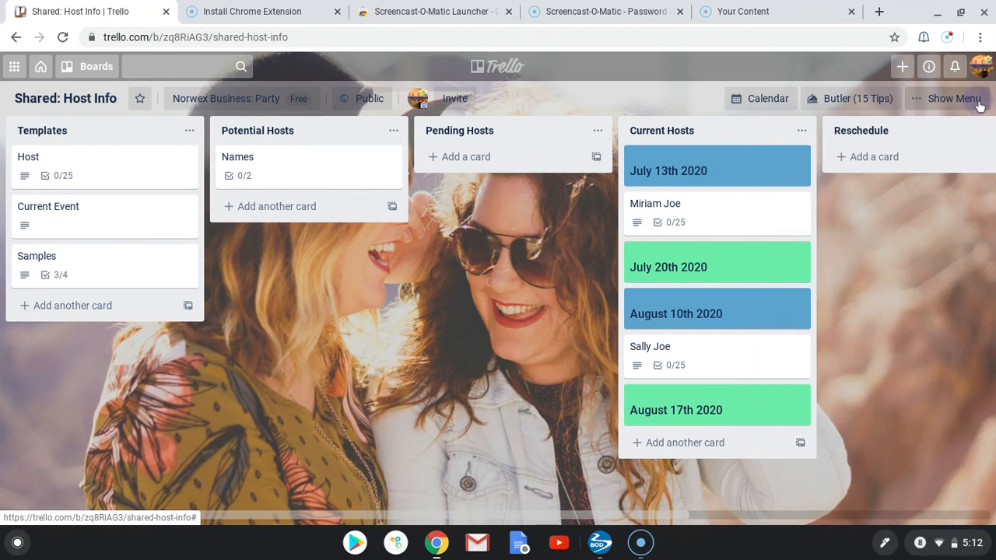
pyautogui.click(978, 102)
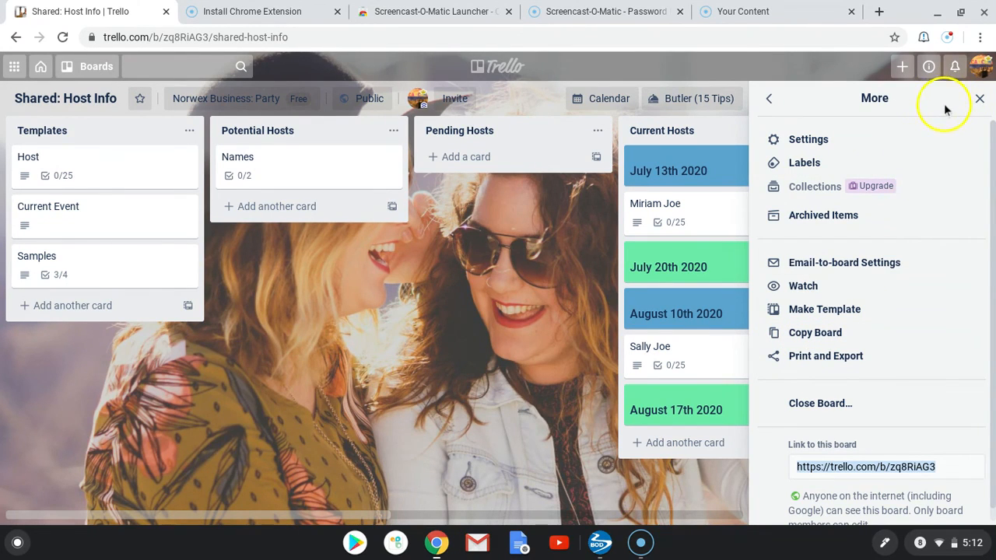
pyautogui.click(979, 99)
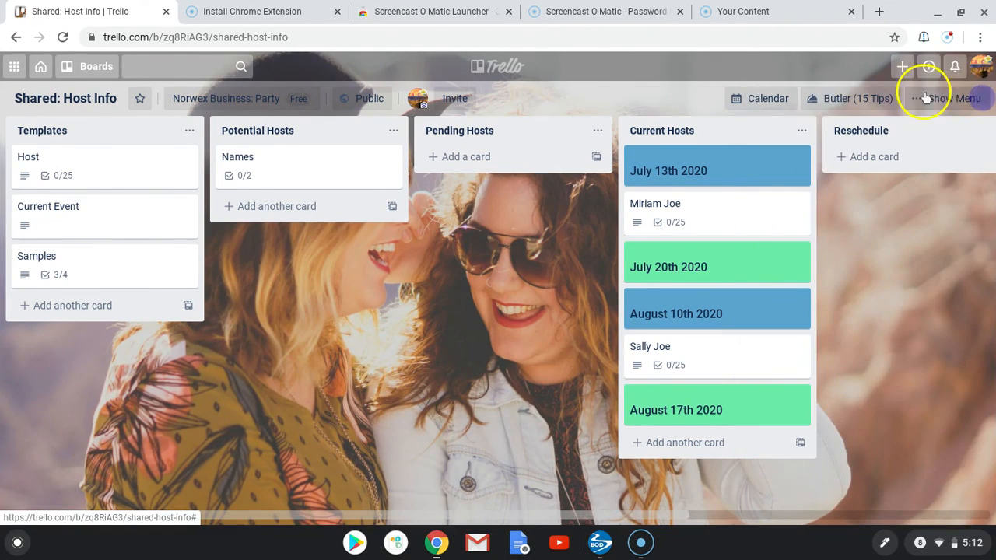